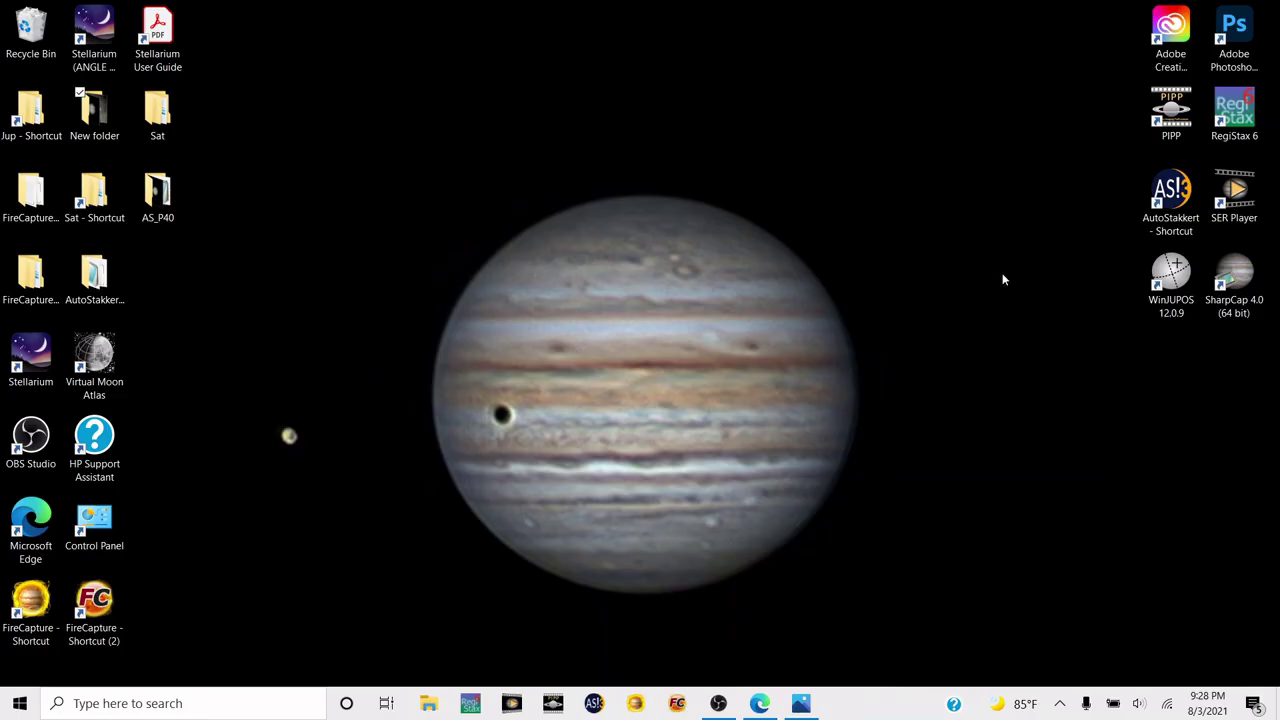
Open sat1.bmp, zoom in on the Saturn image, then close the viewer
click(801, 703)
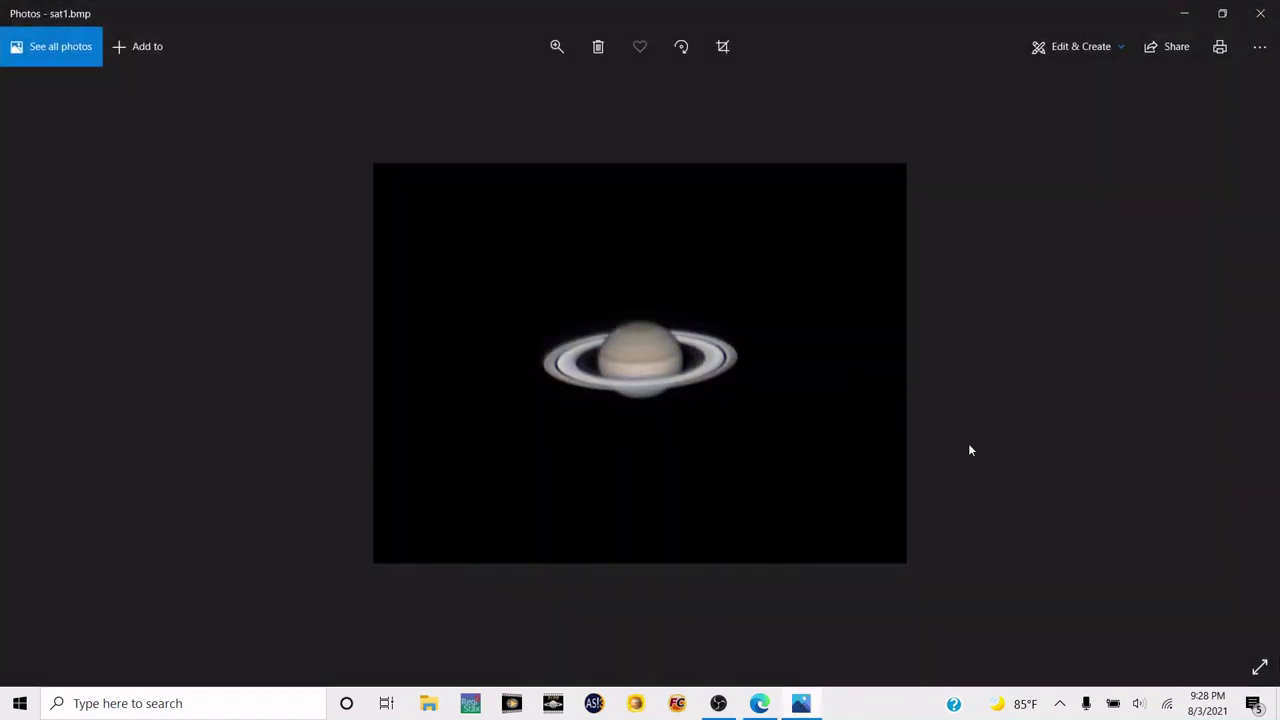
click(557, 46)
drag(478, 90, 510, 90)
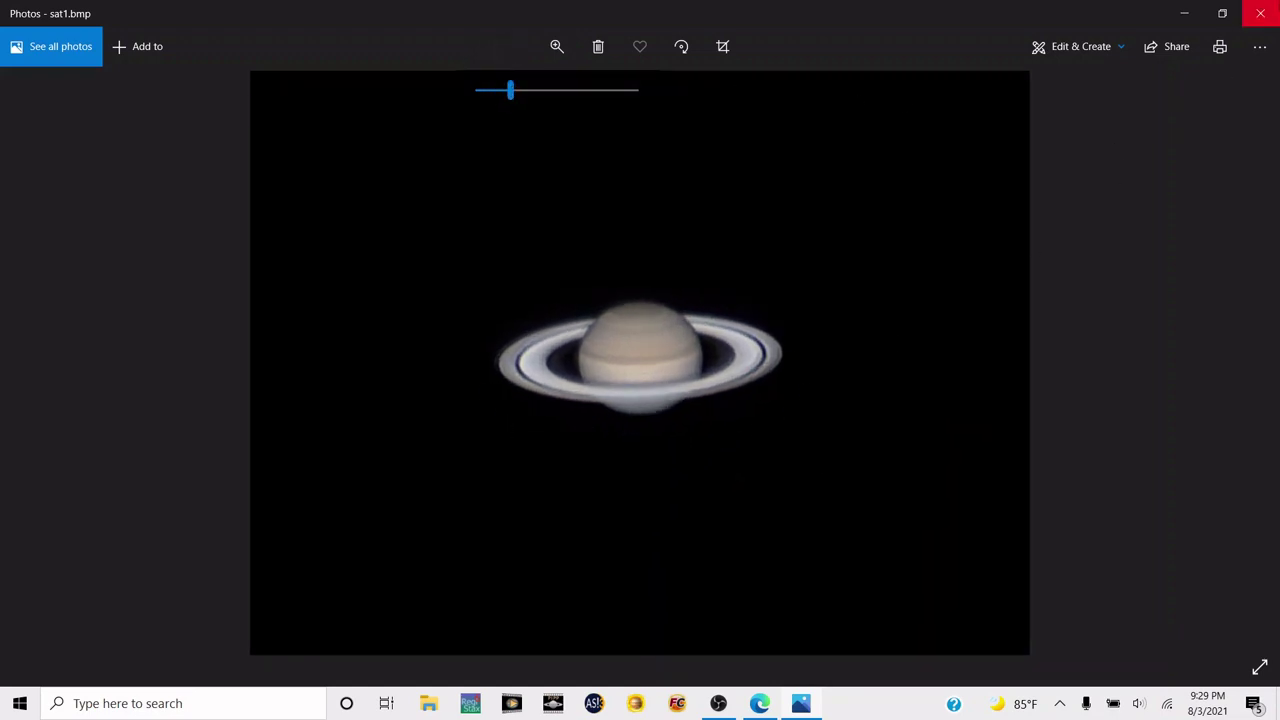
click(1261, 14)
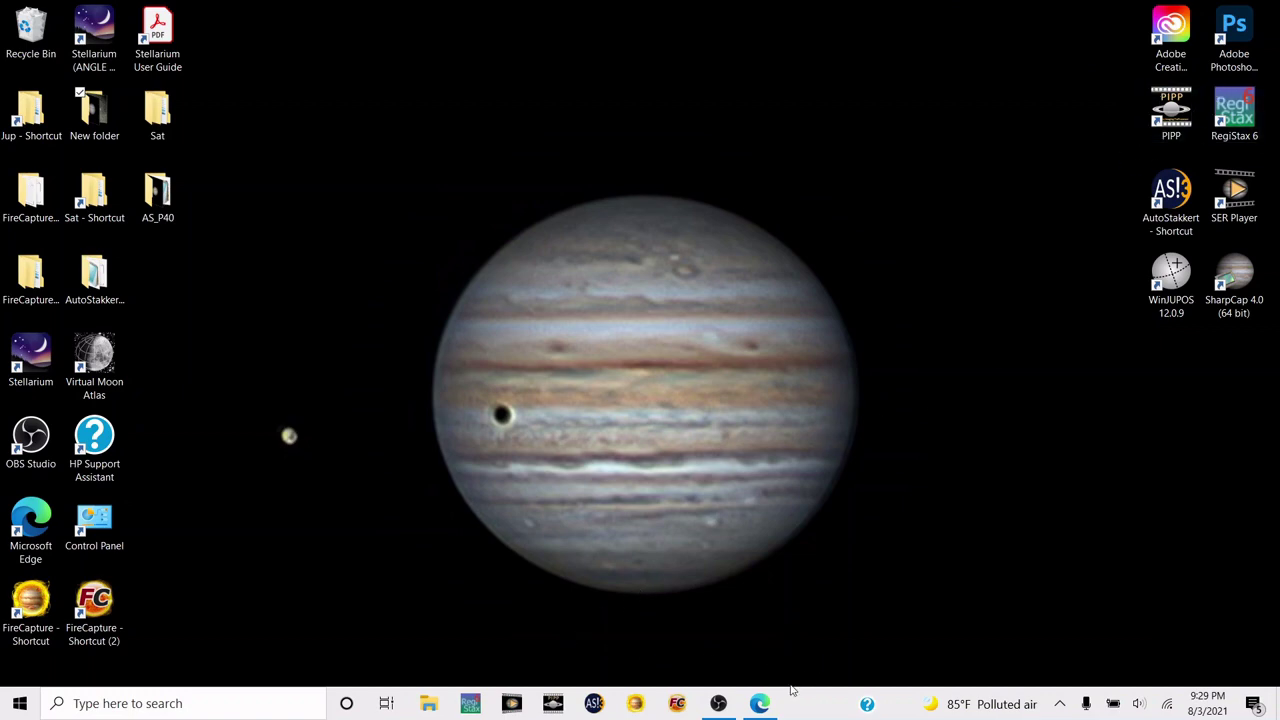
Return to the 'pipp planetary' search results and open the PIPP site
click(762, 704)
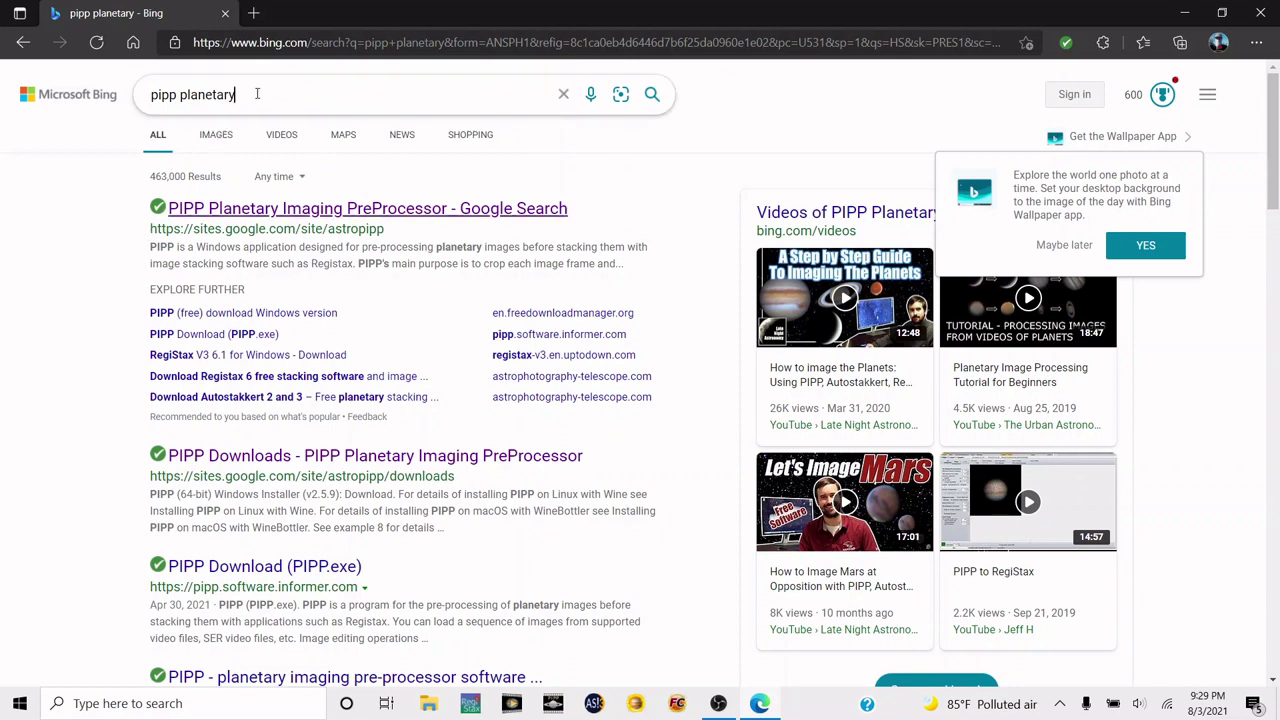
drag(257, 93, 124, 119)
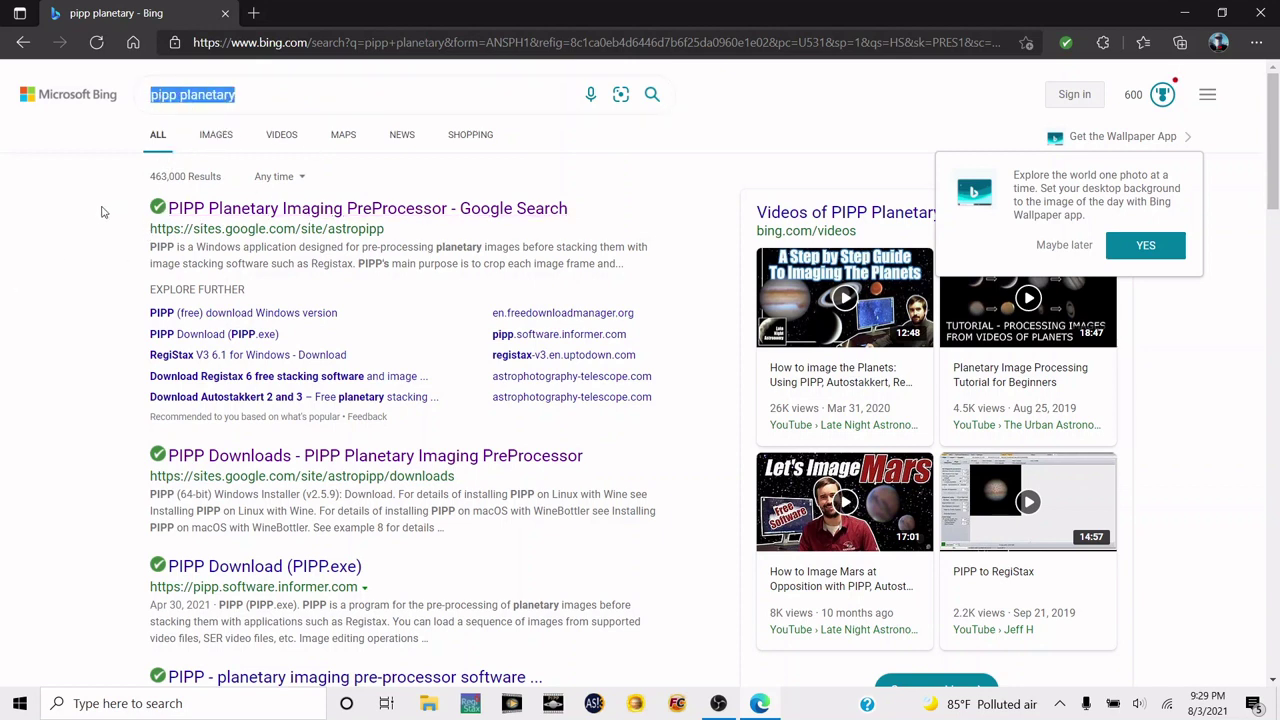
click(88, 236)
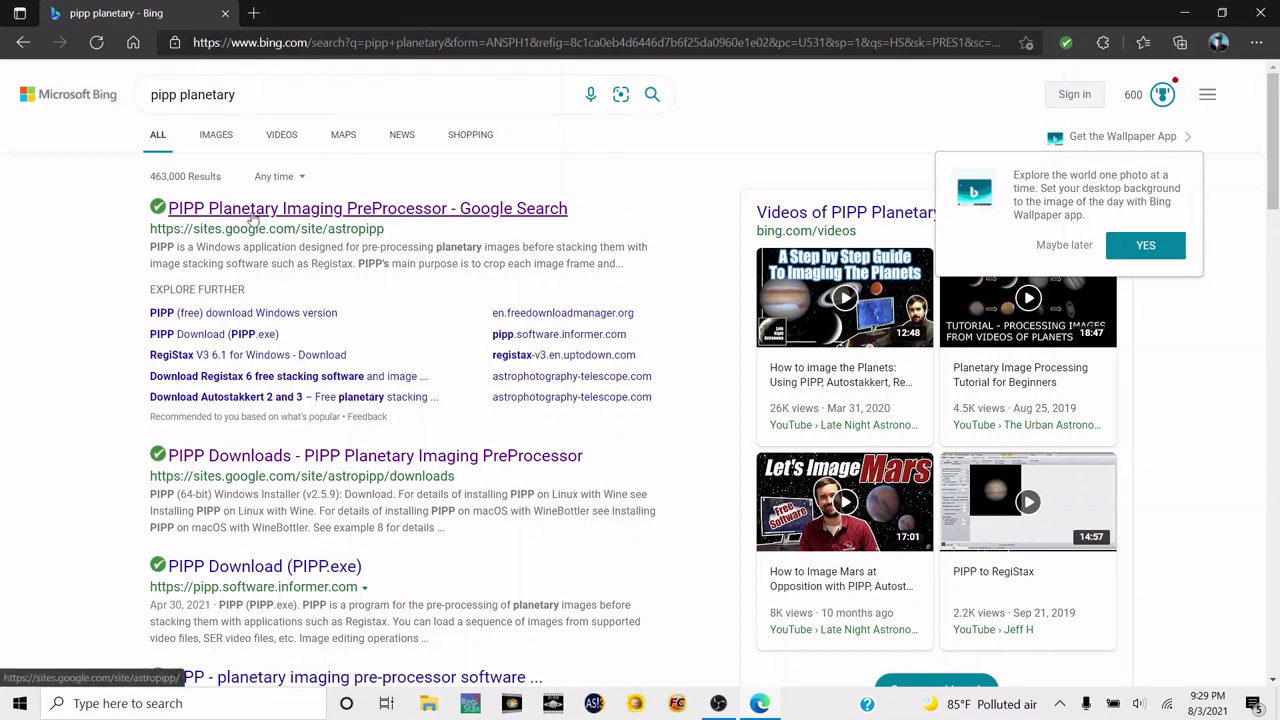
click(252, 218)
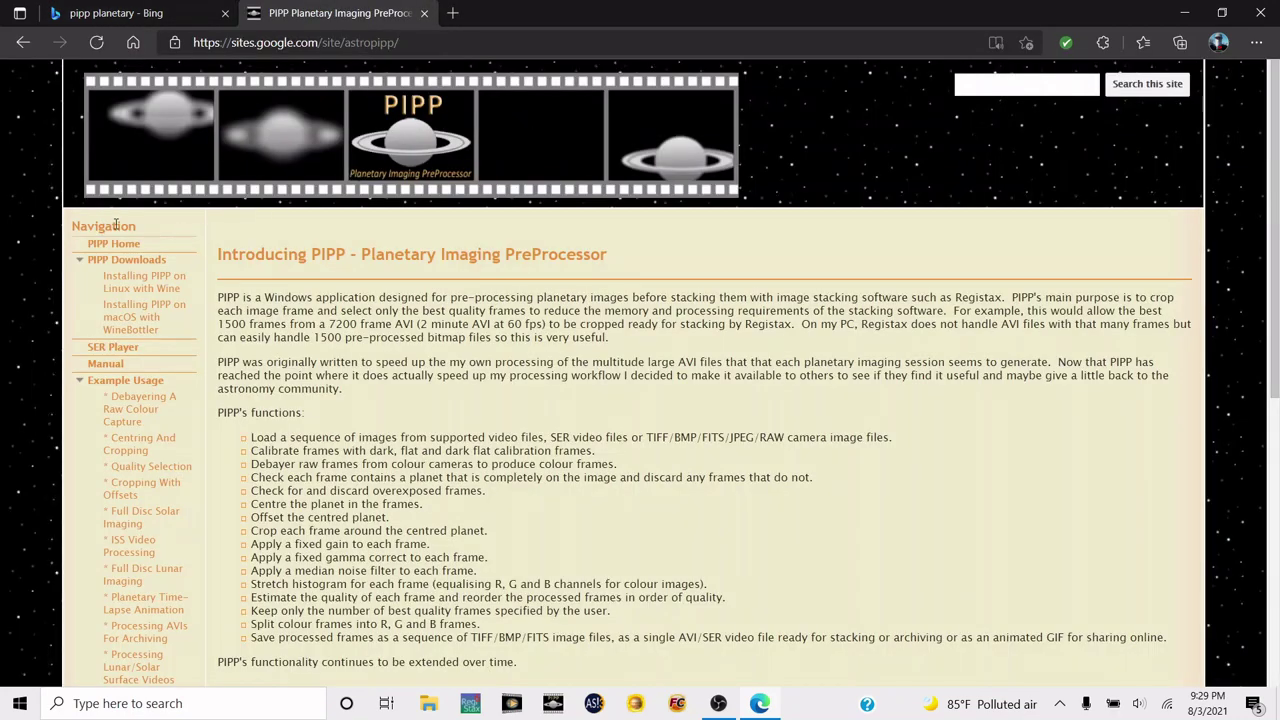
Browse from PIPP Downloads to the SER Player page and launch SER Player
click(132, 266)
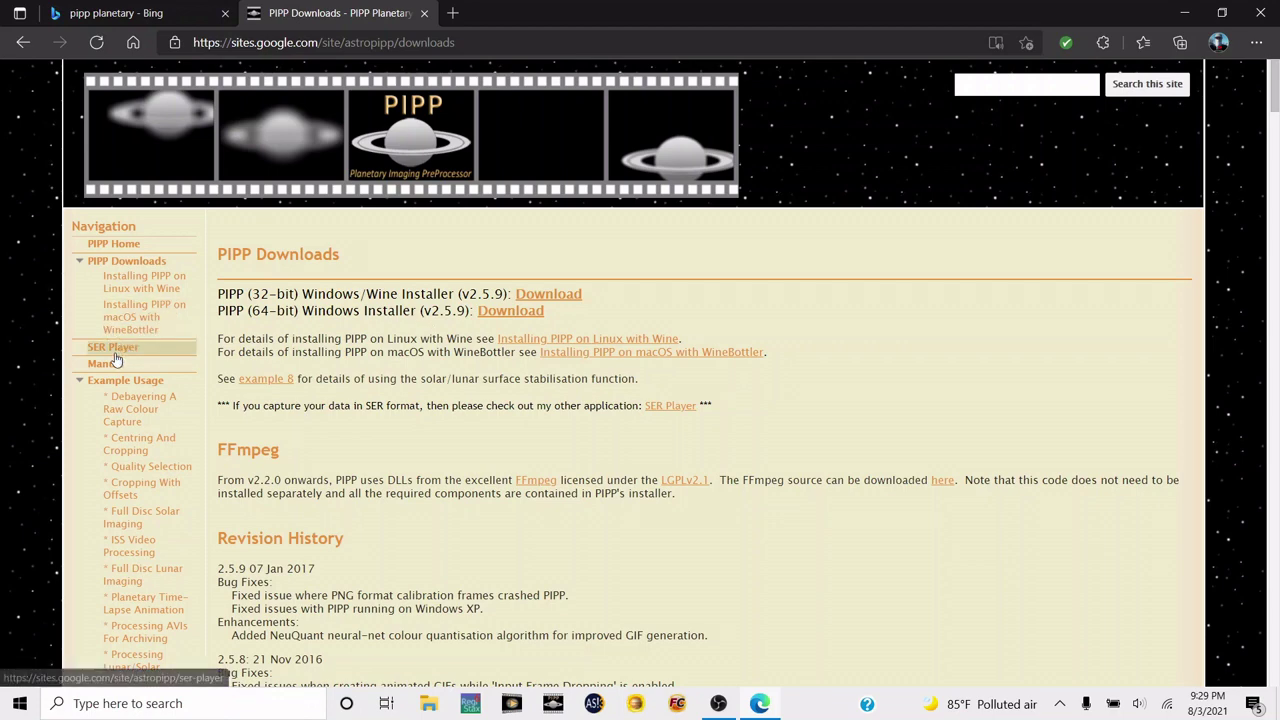
click(115, 355)
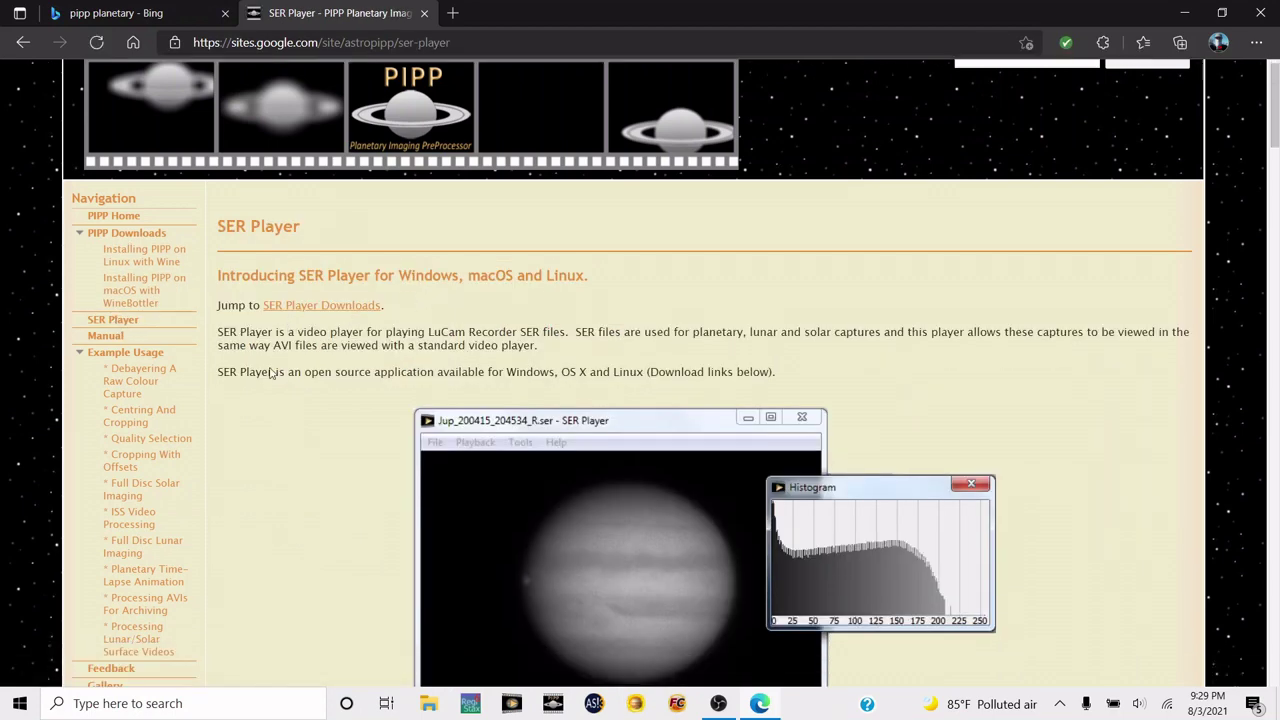
scroll(371, 378, down, 3)
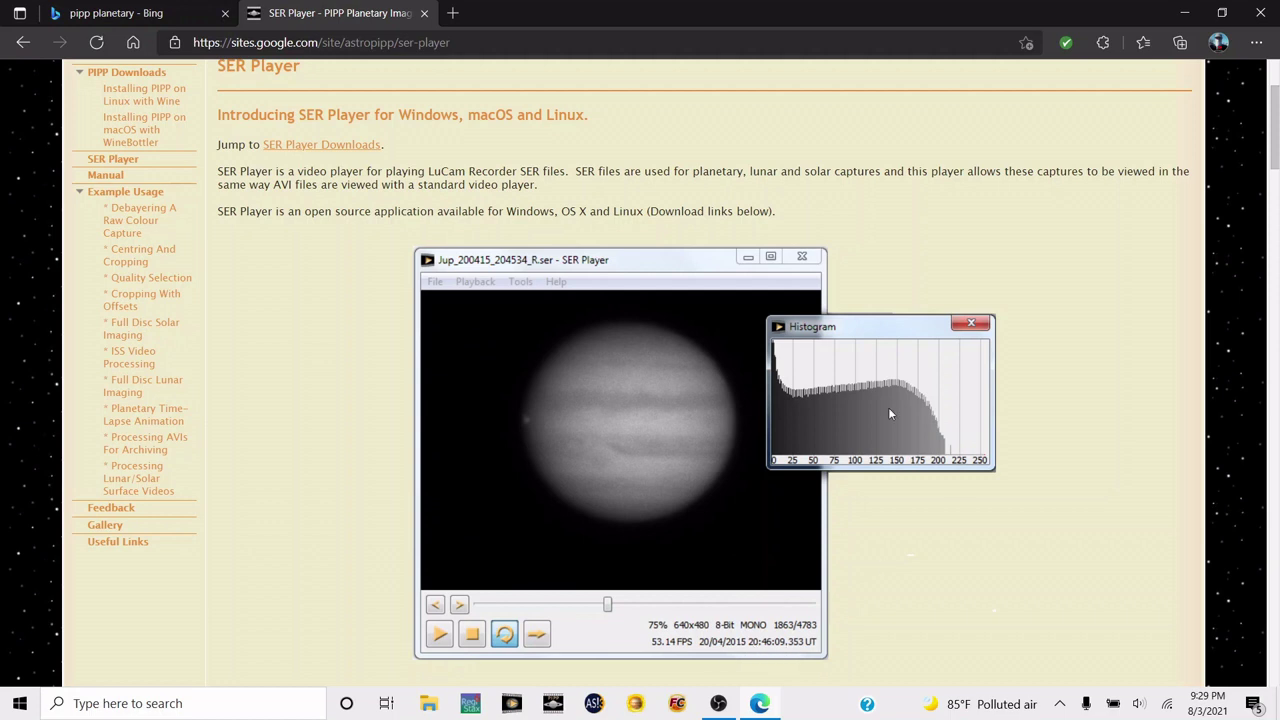
click(510, 705)
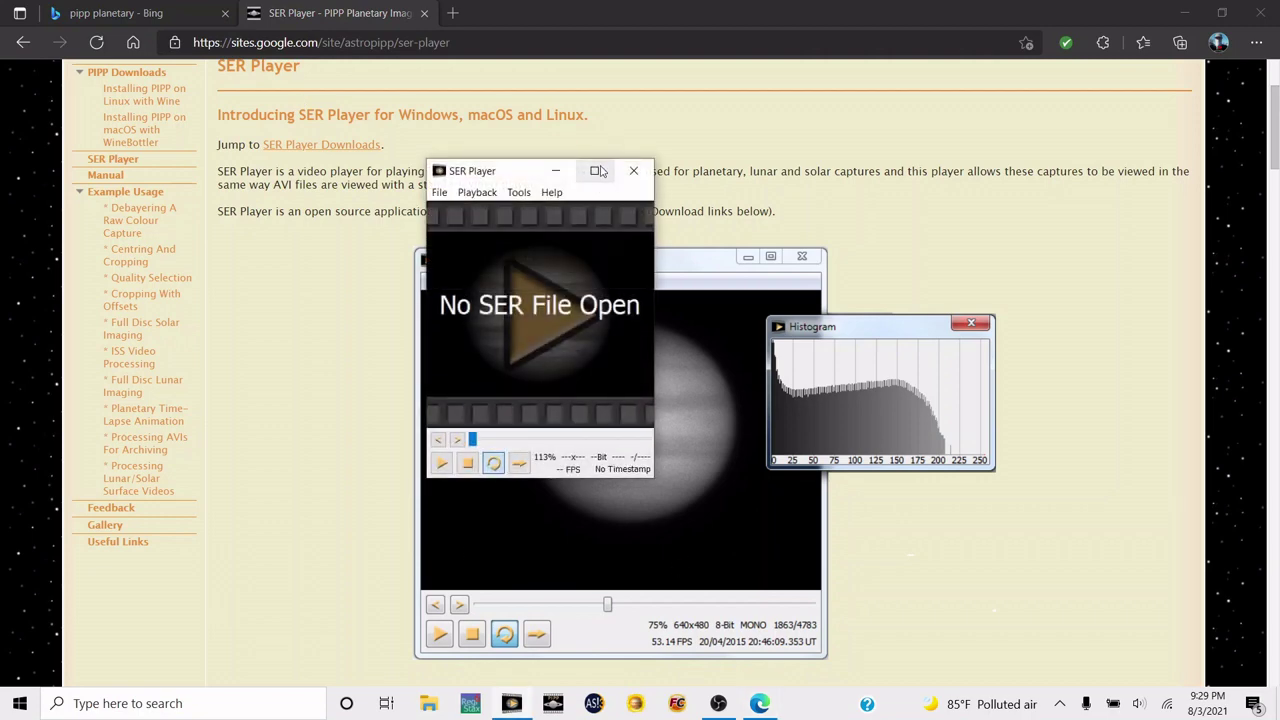
Maximise SER Player, detach its playback controls, then dock them back
click(594, 171)
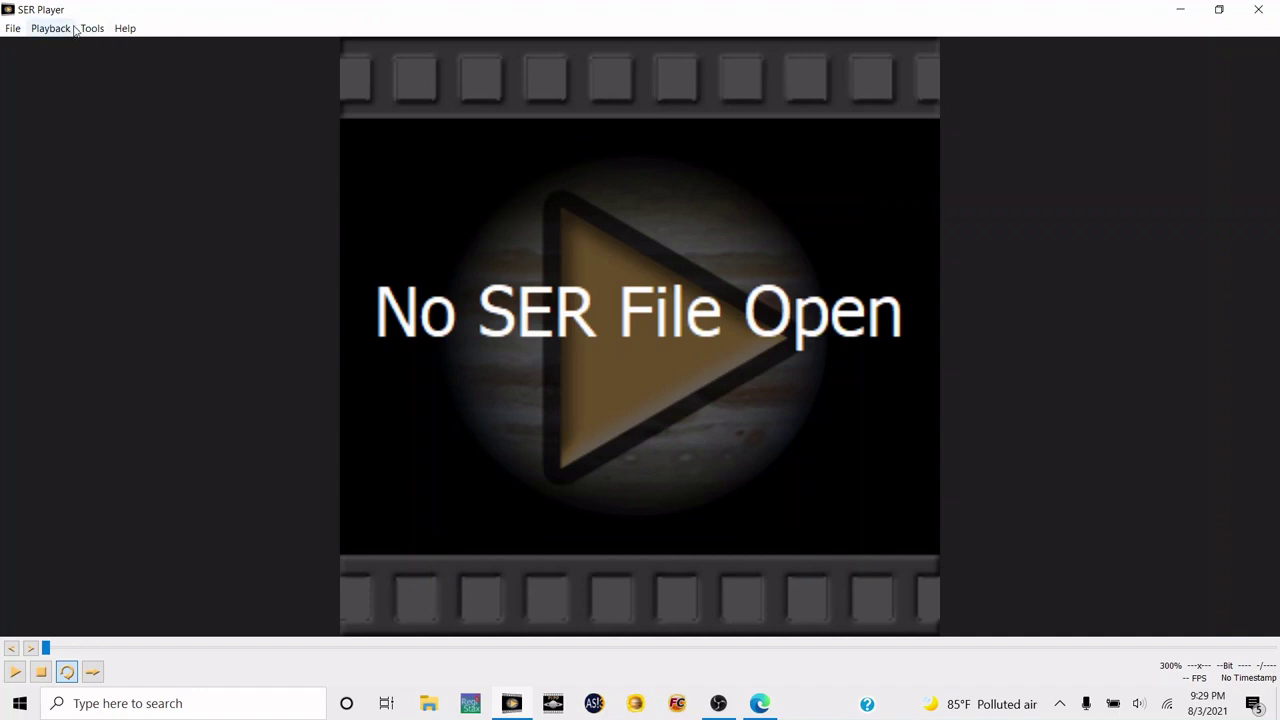
click(68, 29)
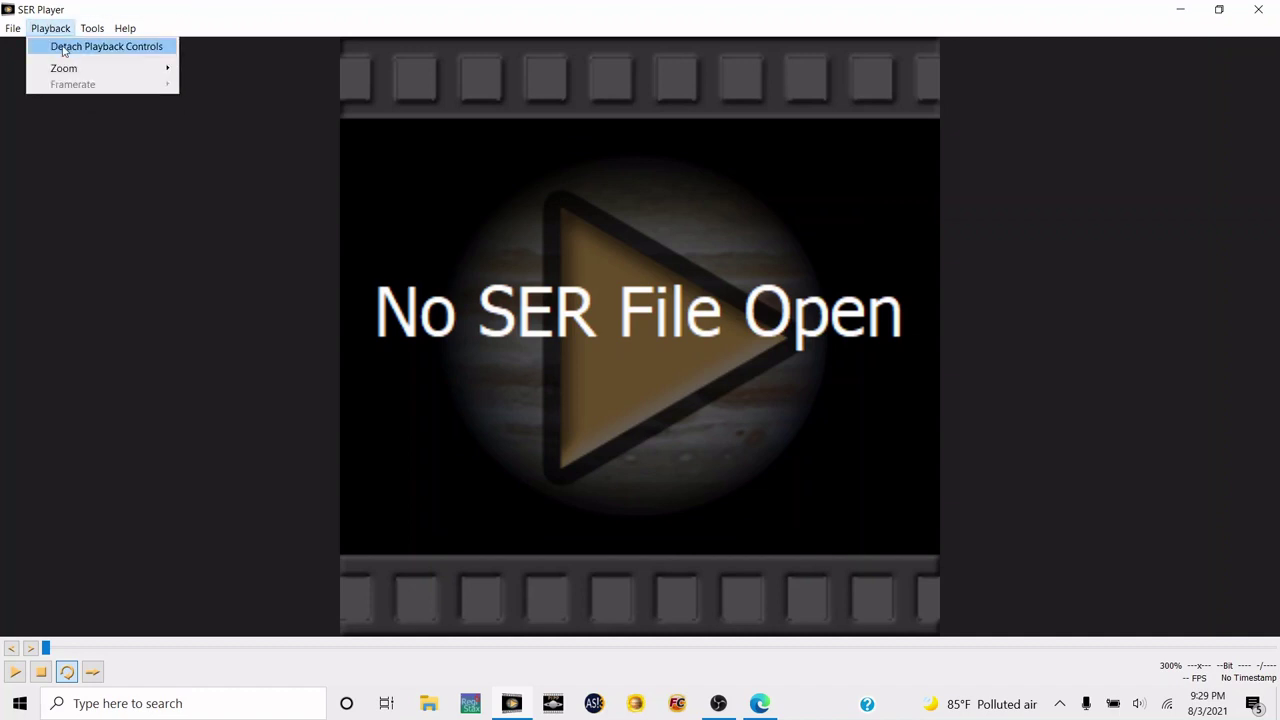
click(62, 48)
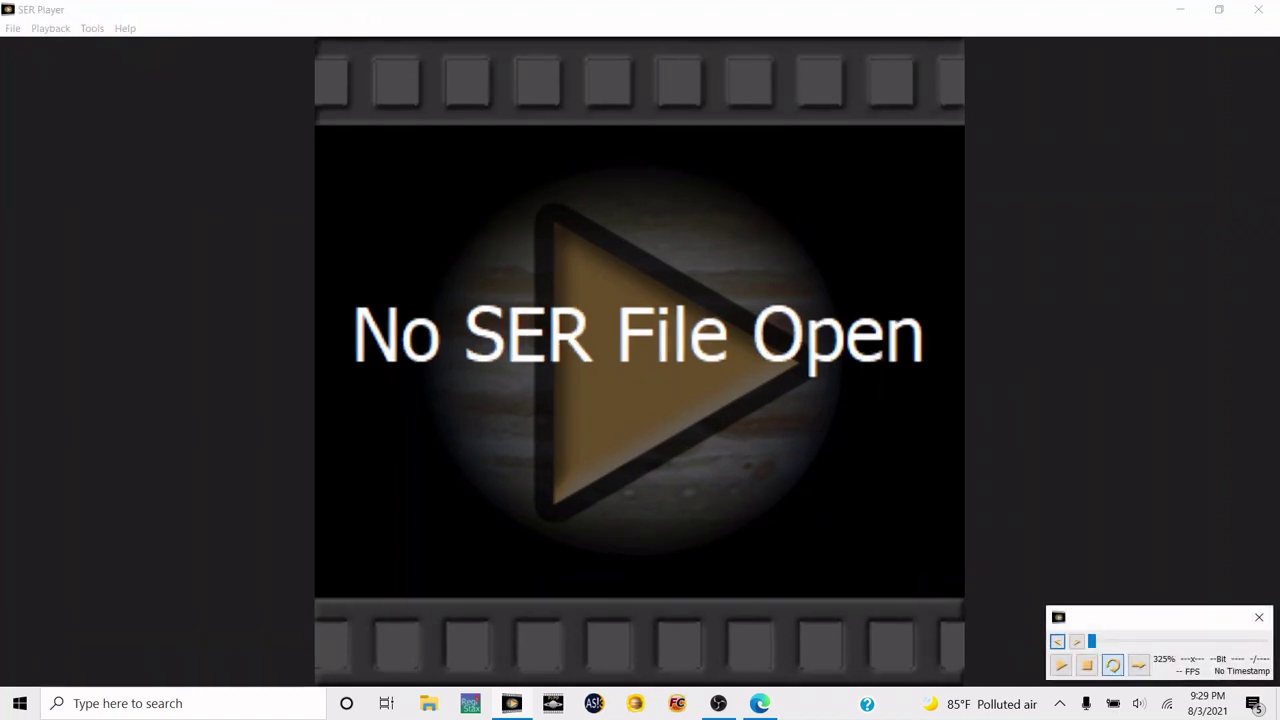
click(1259, 617)
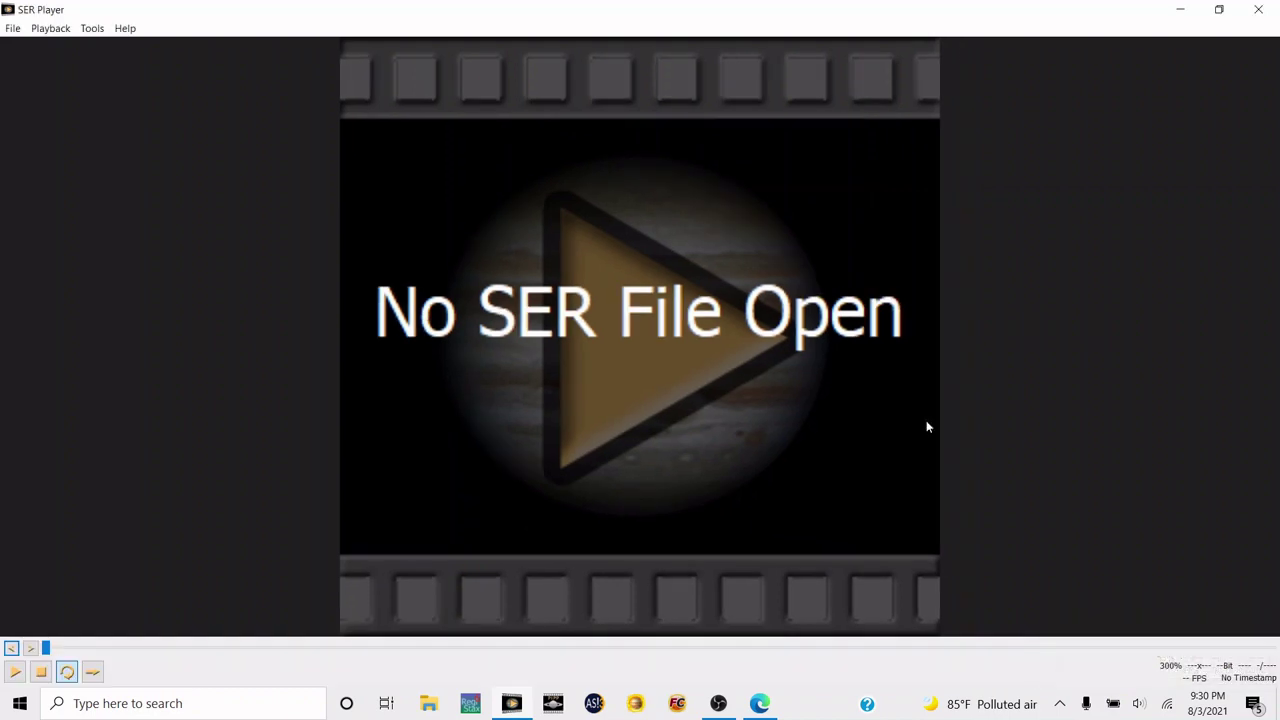
Browse SER Player's Tools and Help menus, then close the player
click(92, 28)
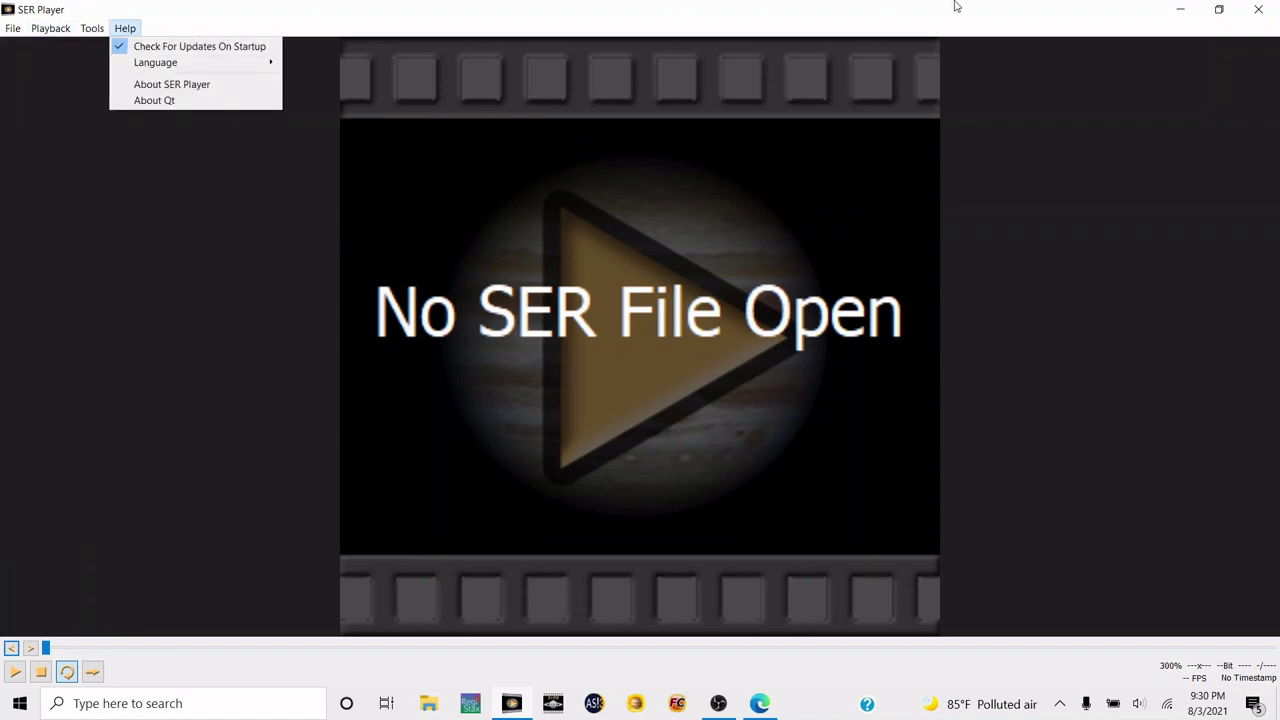
click(1127, 248)
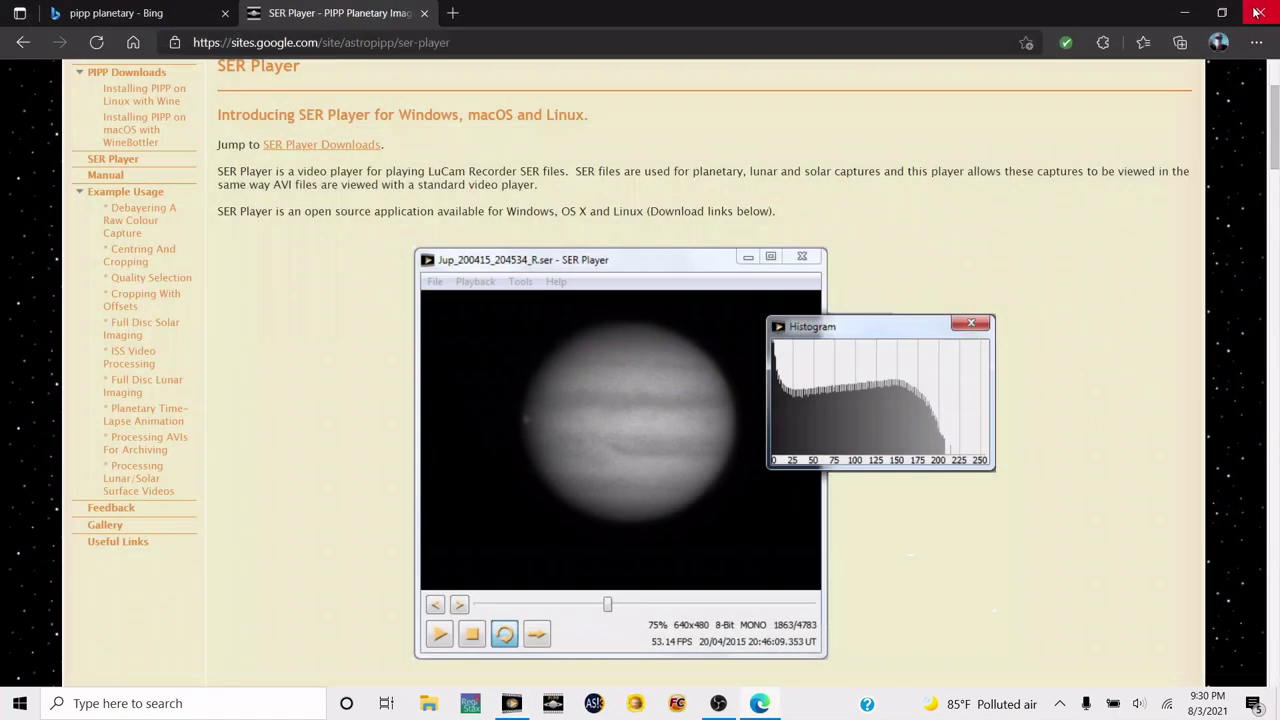
click(1258, 9)
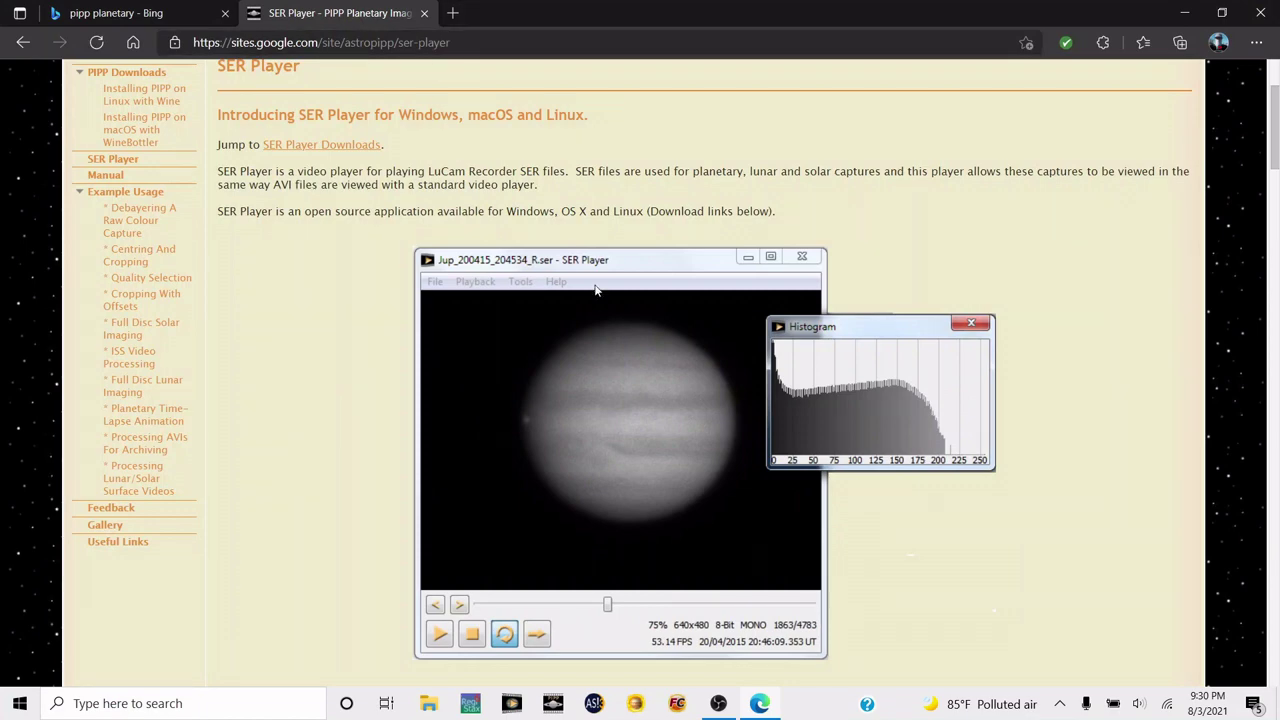
Go back to the PIPP Downloads page and close Edge
click(22, 44)
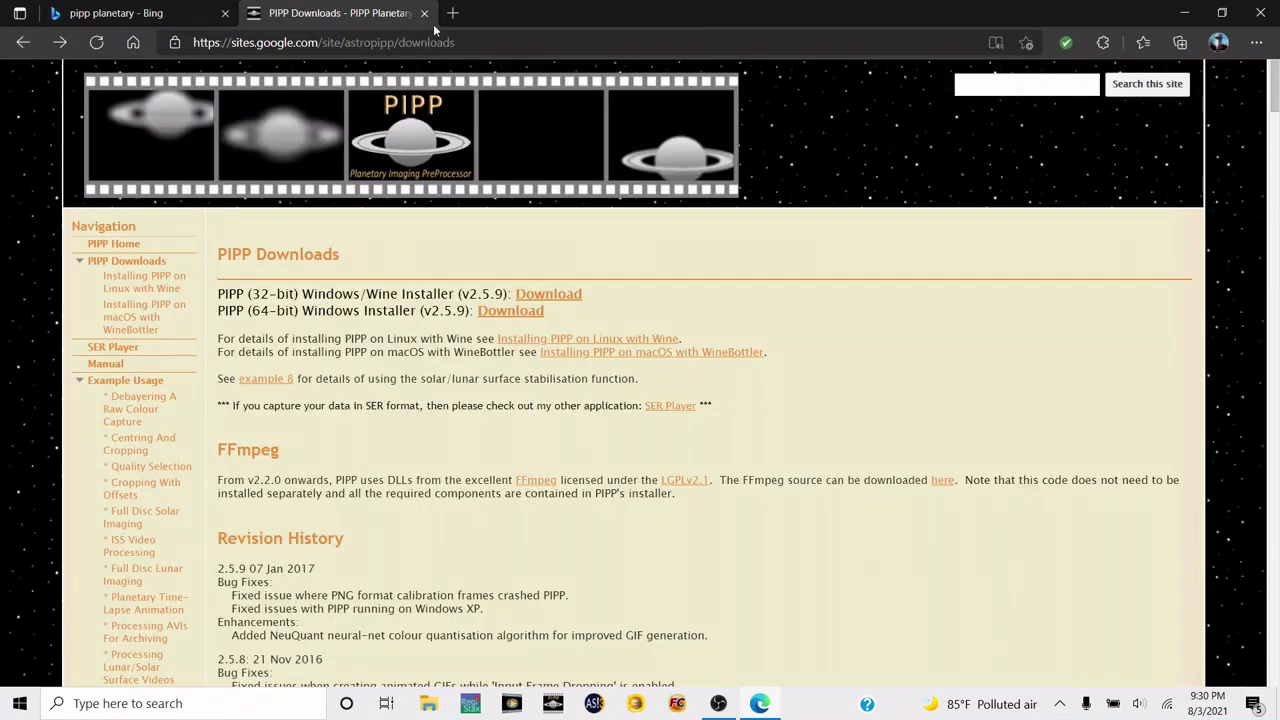
click(1260, 12)
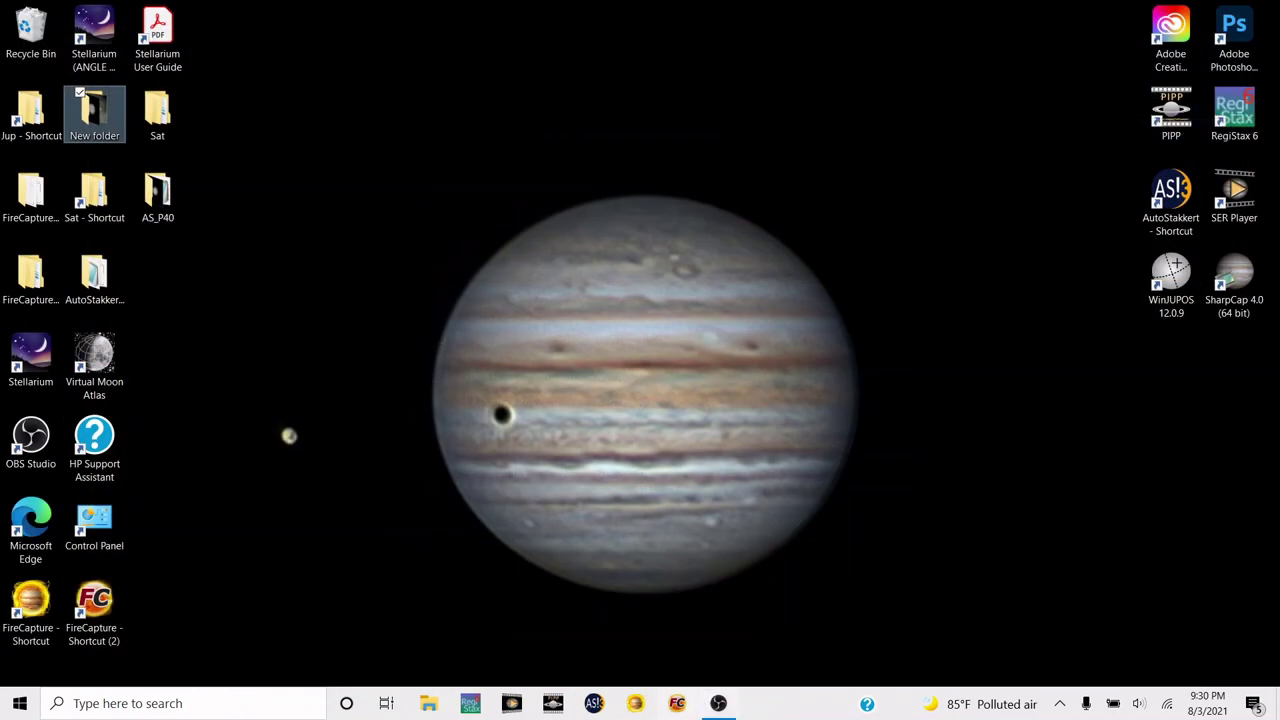
Launch PIPP maximised, tick the Planetary optimisation preset, and show Input Options
click(553, 707)
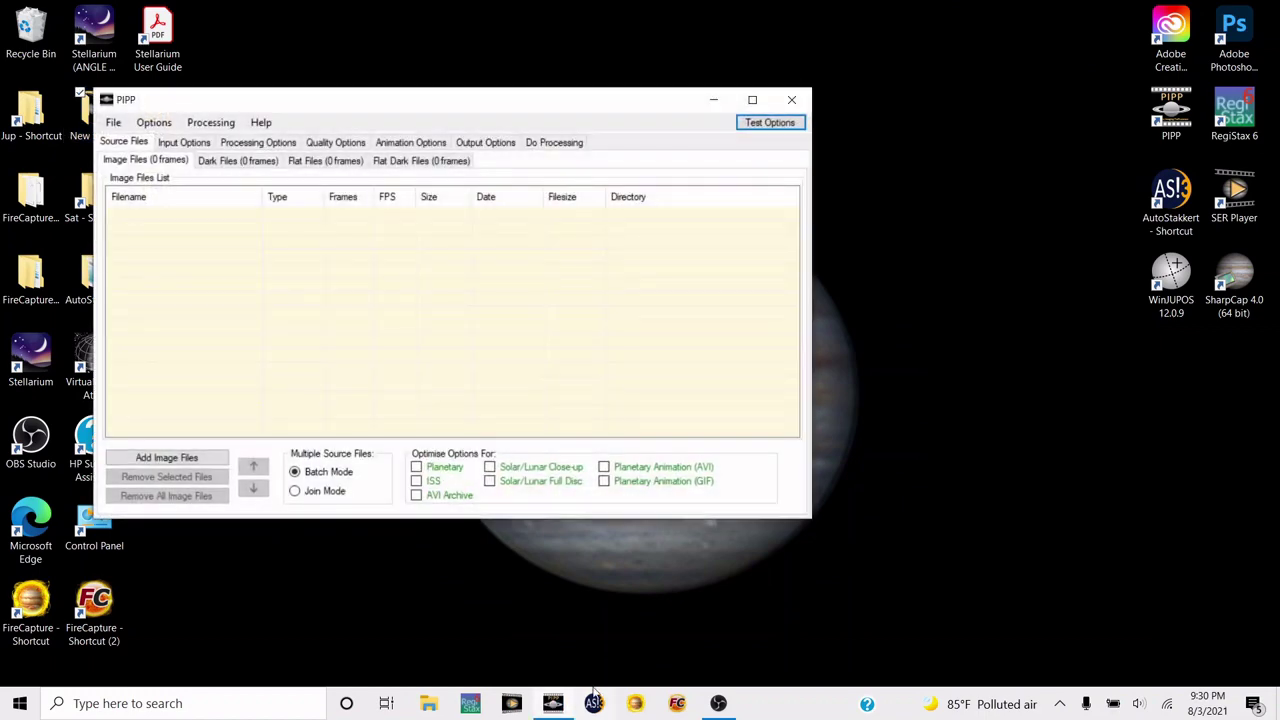
click(752, 99)
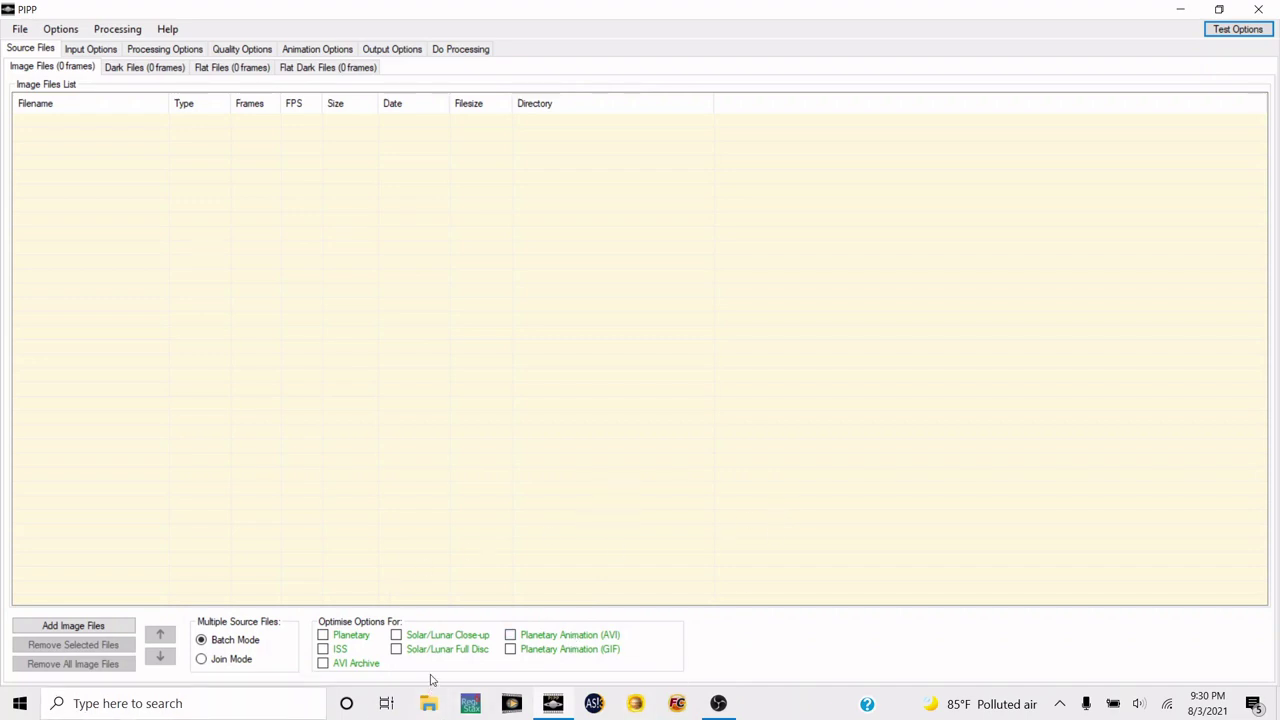
click(323, 637)
click(91, 50)
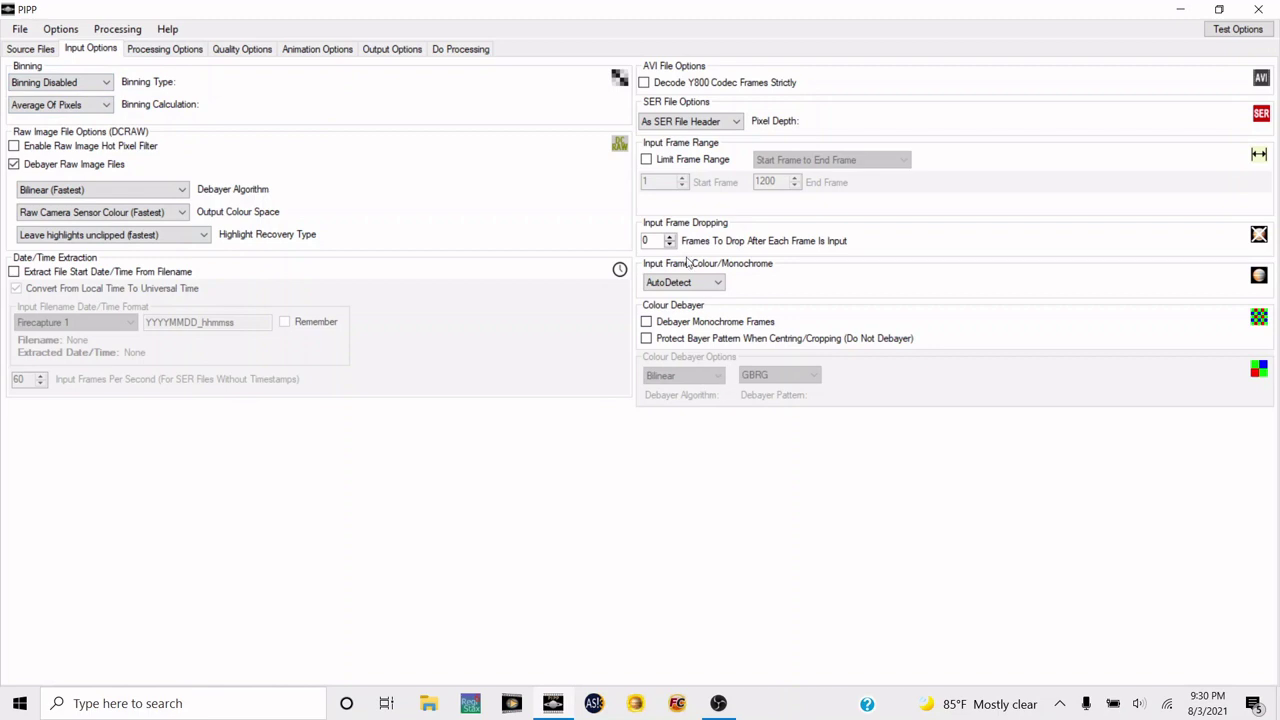
Limit input to frames 1–1200, briefly reopen and close SER Player, then show Processing Options
click(646, 160)
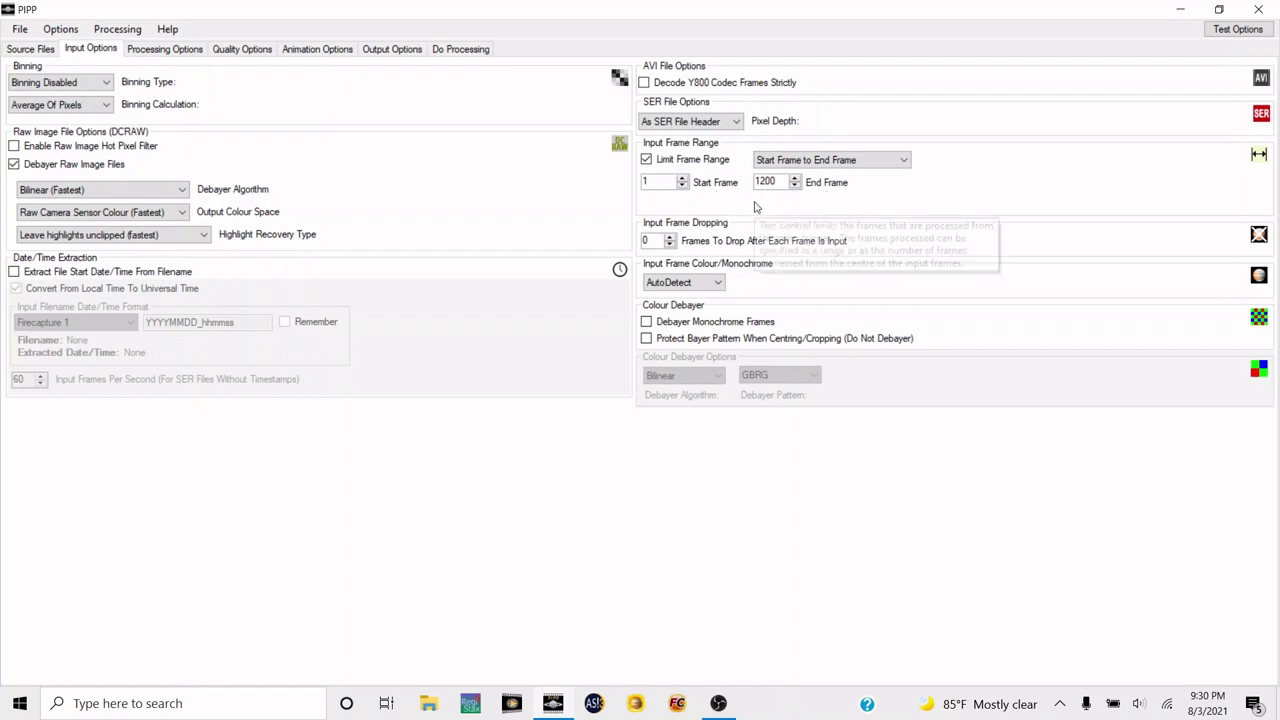
click(512, 705)
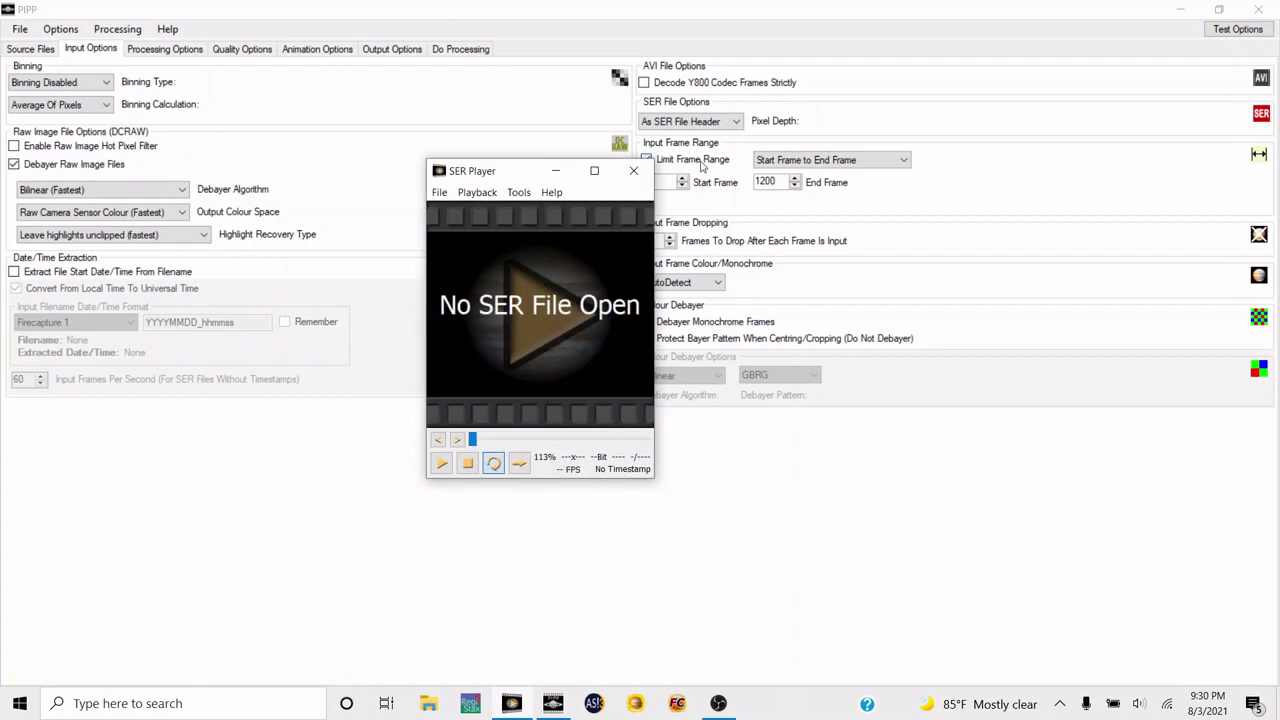
click(633, 171)
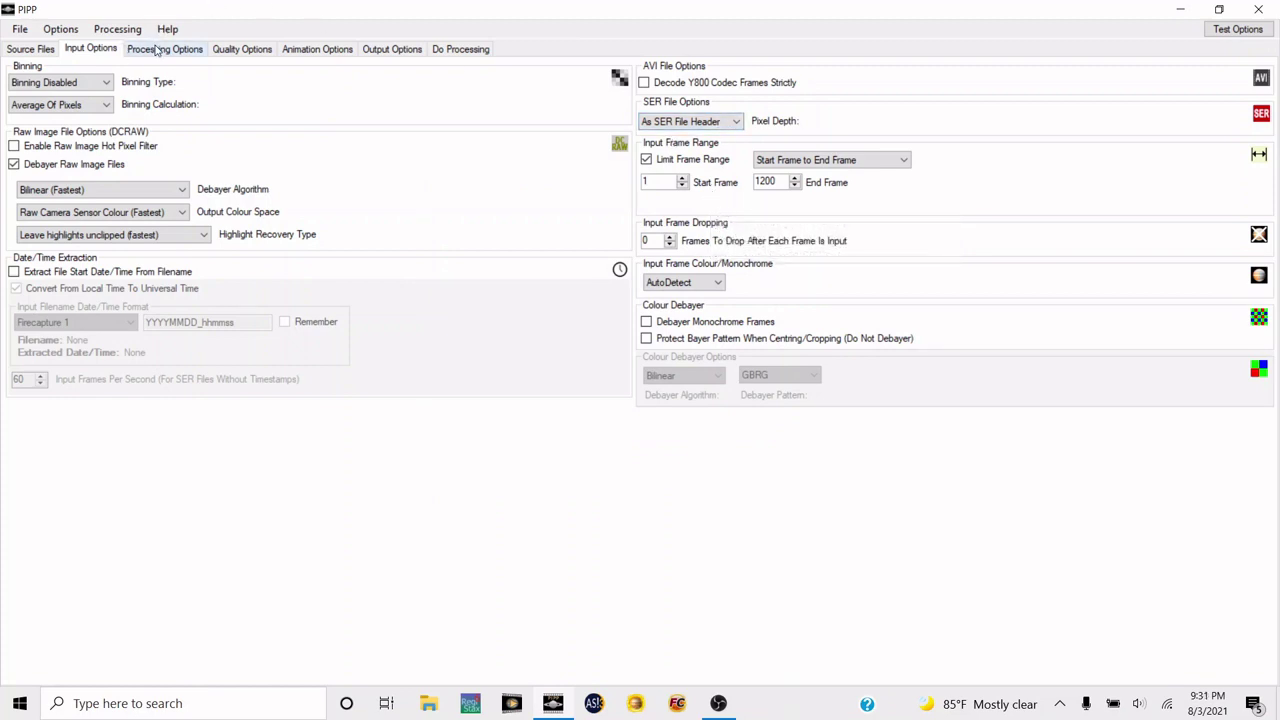
click(157, 51)
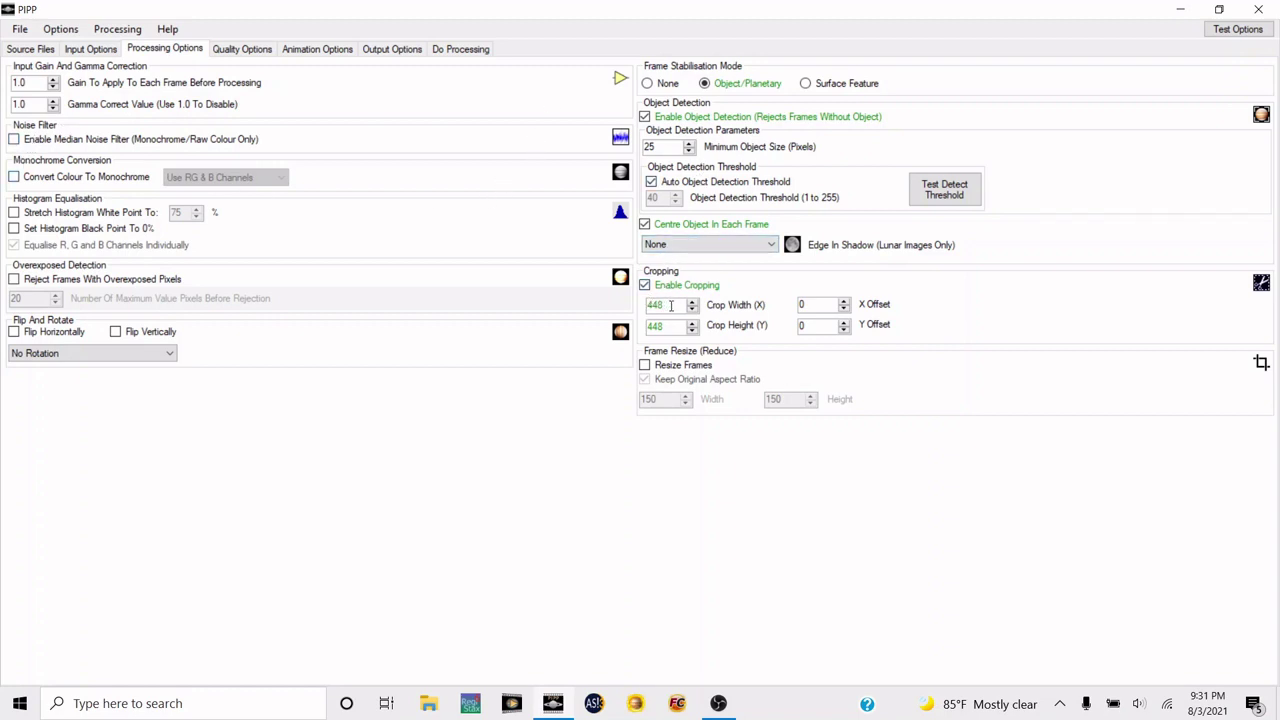
Change the crop size from 448×448 to 640 wide by 480 high
drag(670, 306, 614, 308)
text(640)
drag(685, 327, 588, 355)
text(48)
Set SER output with WinJUPOS-compatible filenames, return to Source Files, and restore PIPP down
click(384, 52)
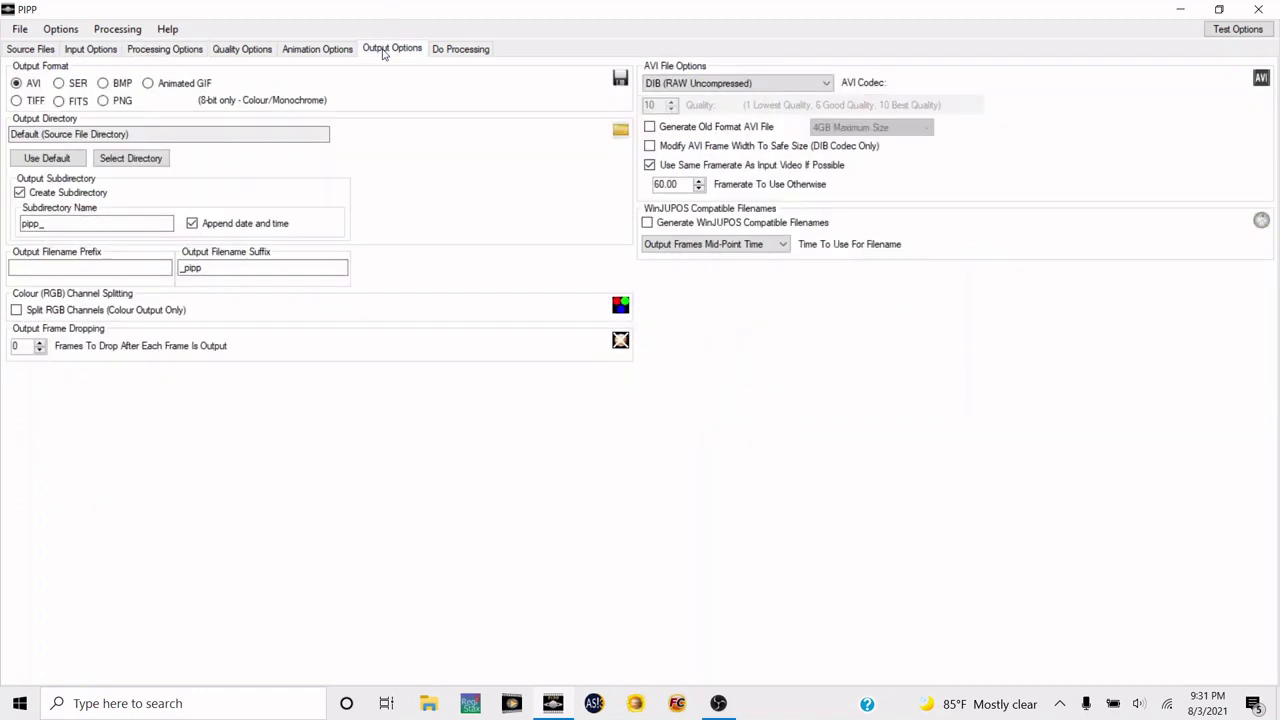
click(59, 85)
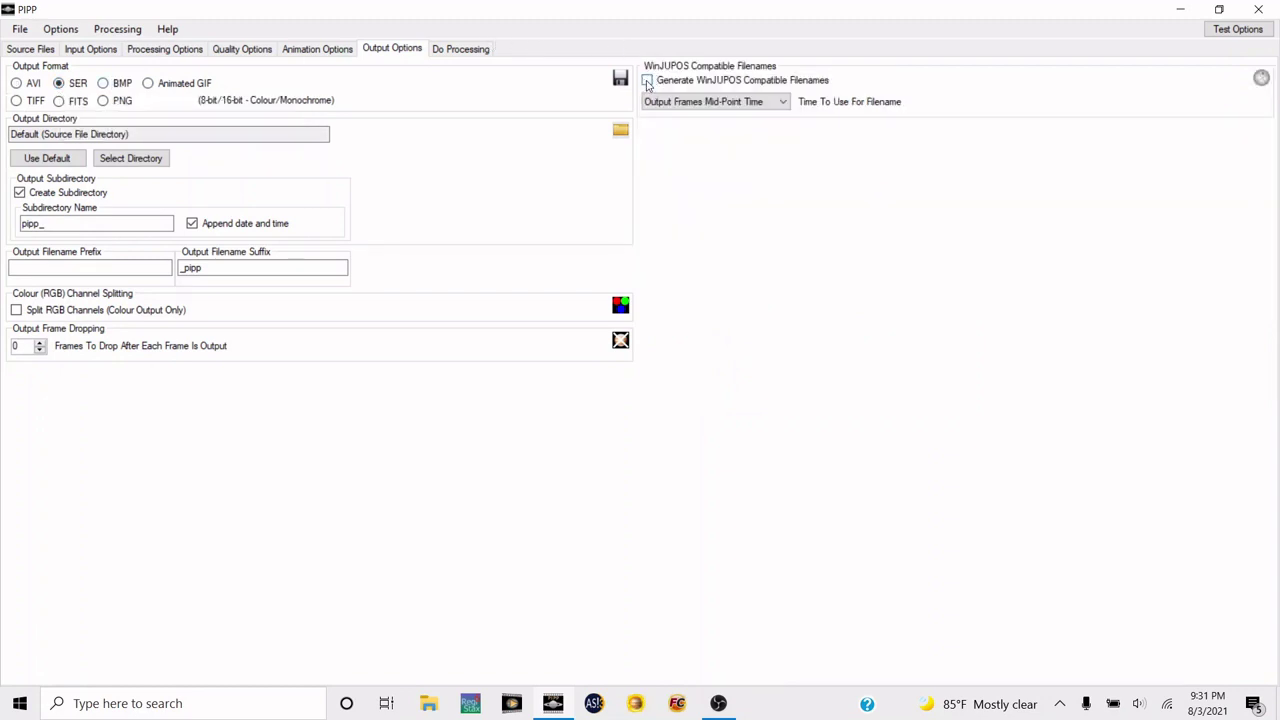
click(647, 81)
click(30, 48)
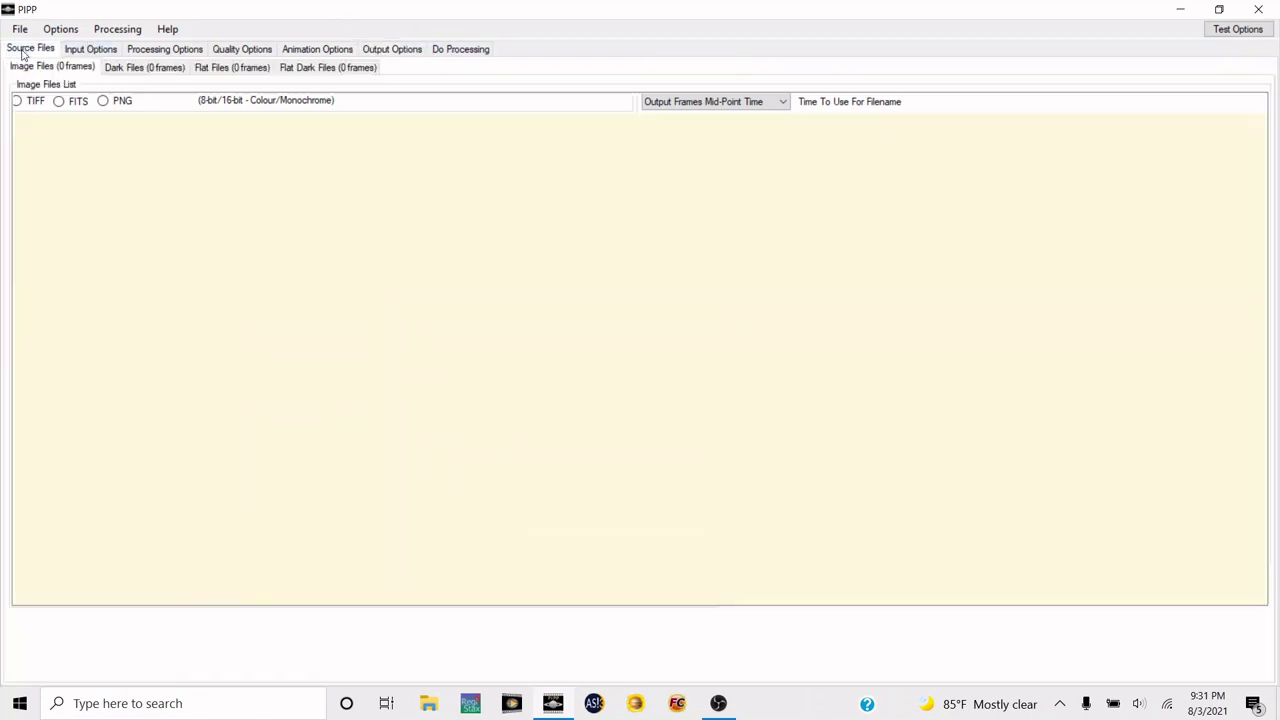
click(1219, 9)
Move PIPP aside, open Jup > 2021_08_01, and select the 0708_8 Saturn SER capture
drag(443, 104, 680, 62)
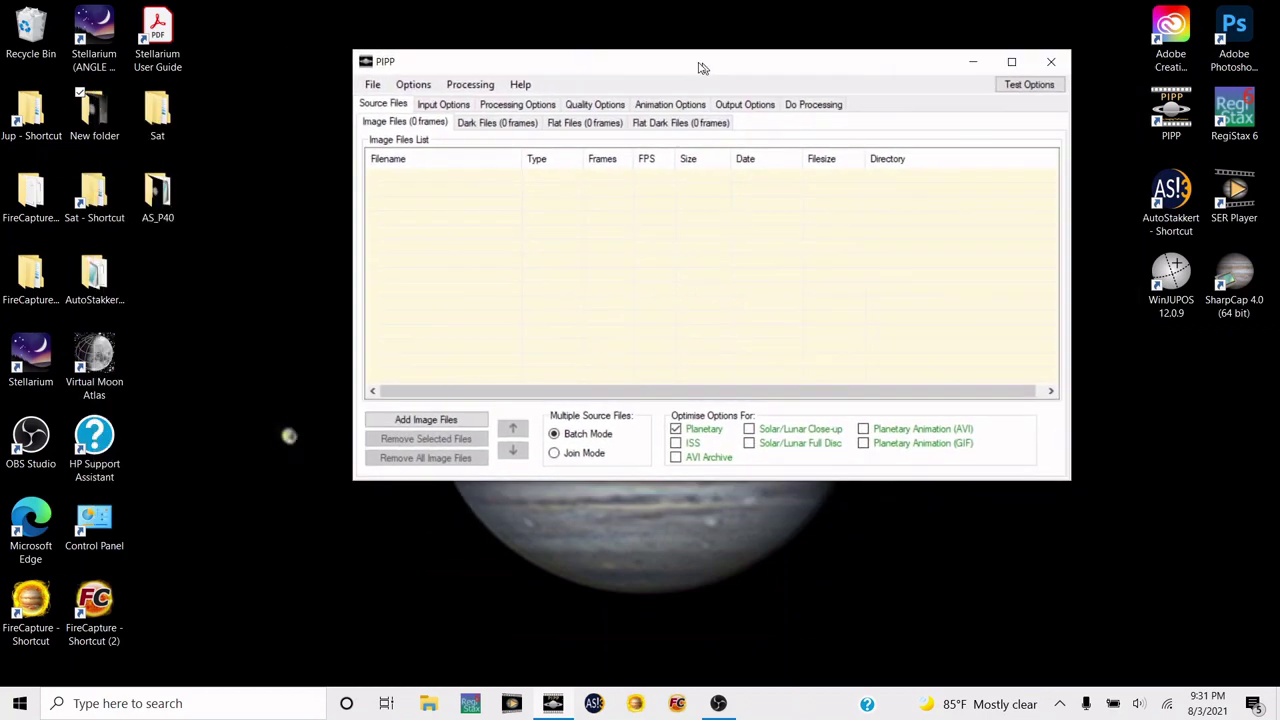
double_click(29, 106)
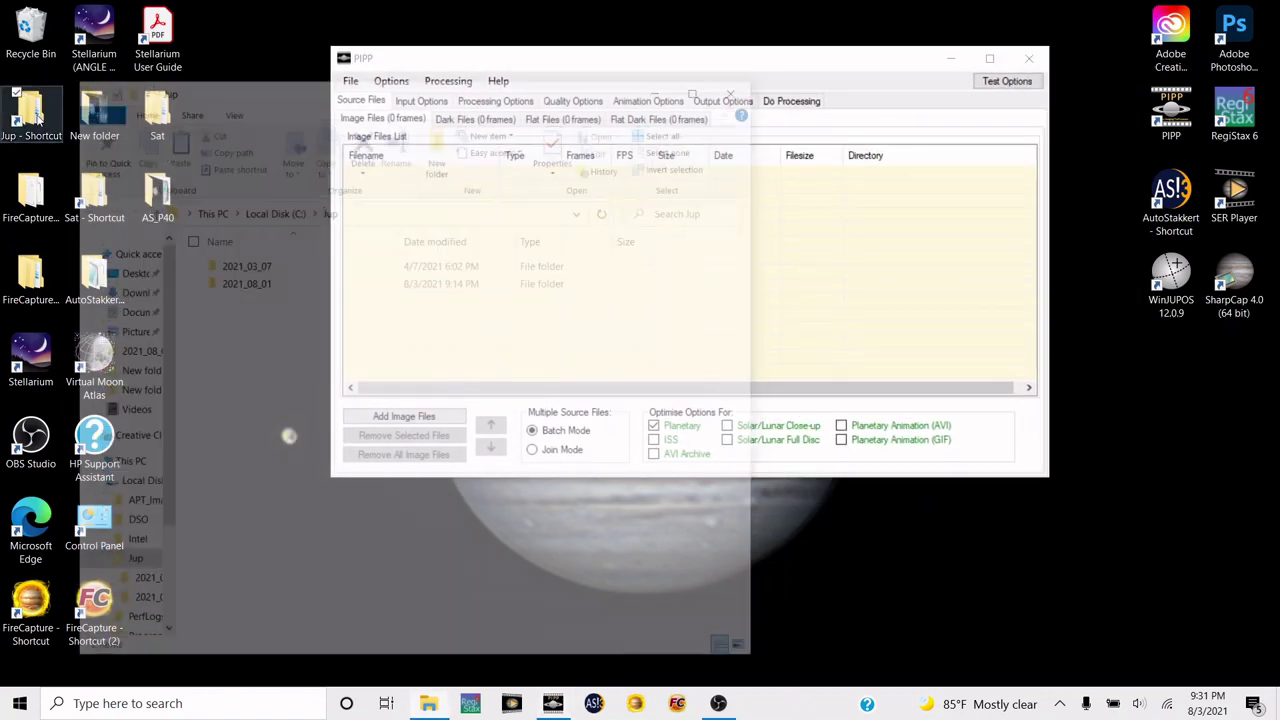
double_click(287, 279)
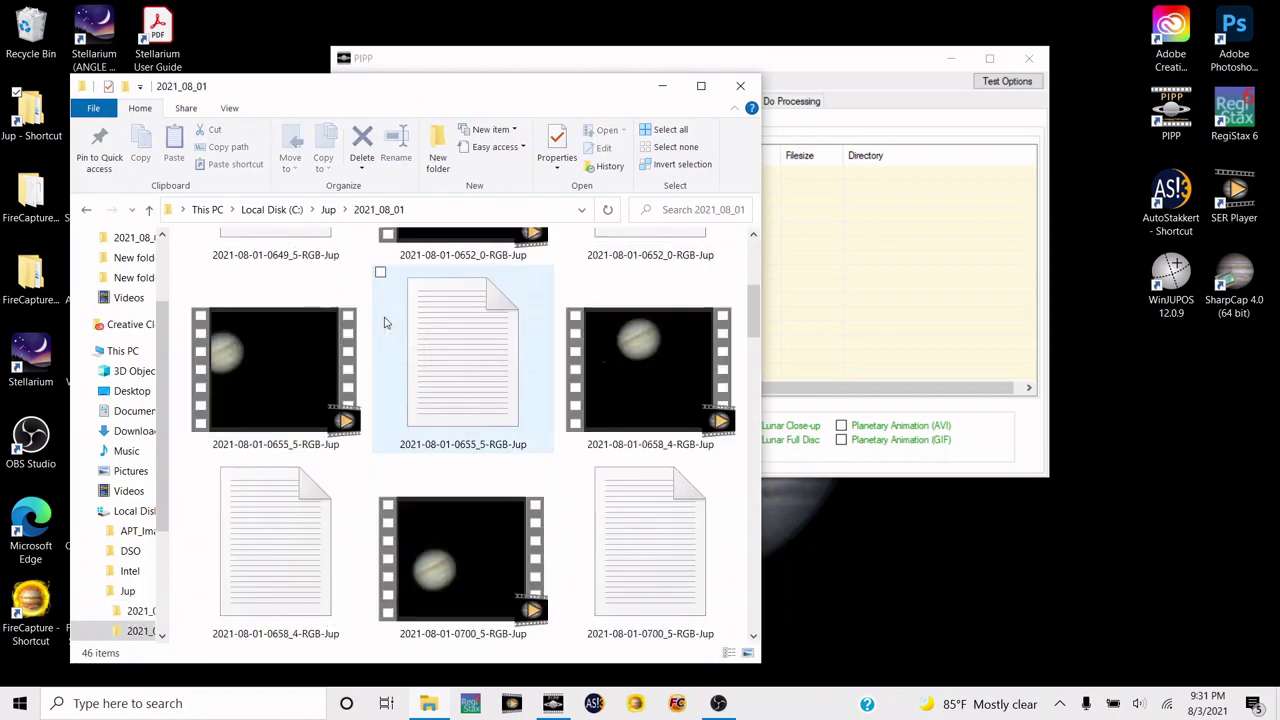
scroll(386, 320, down, 5)
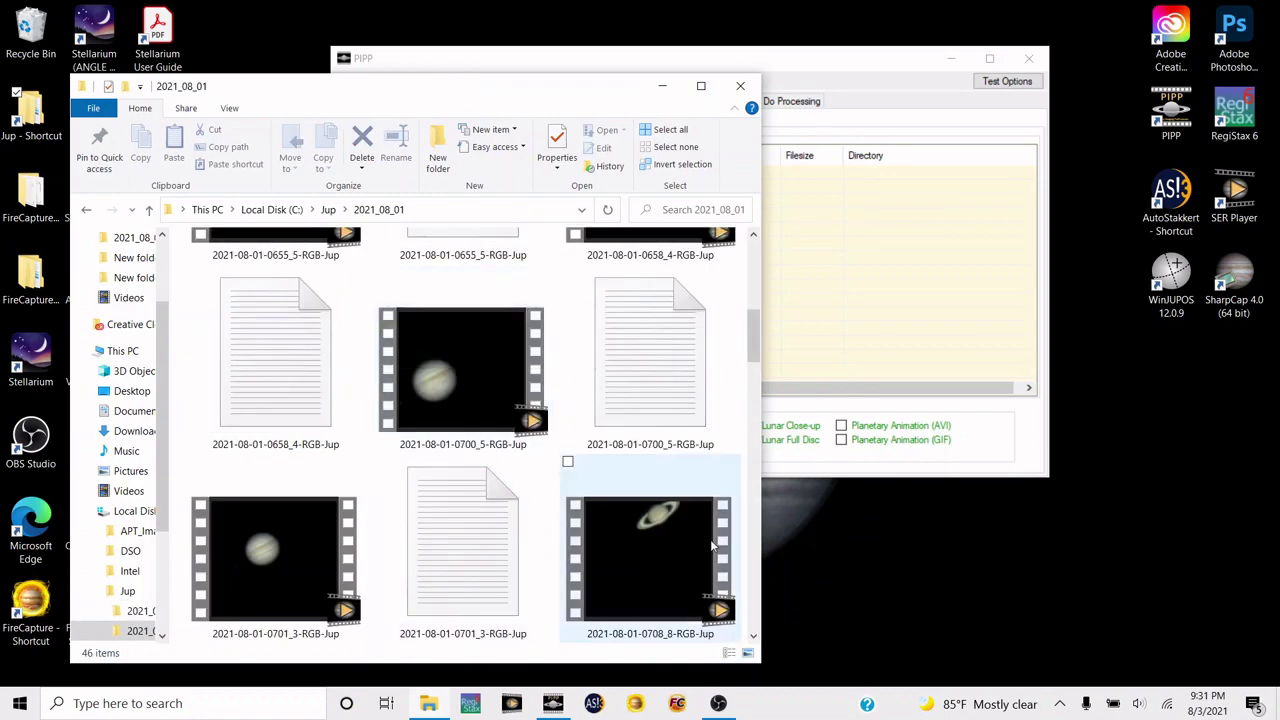
scroll(656, 550, down, 1)
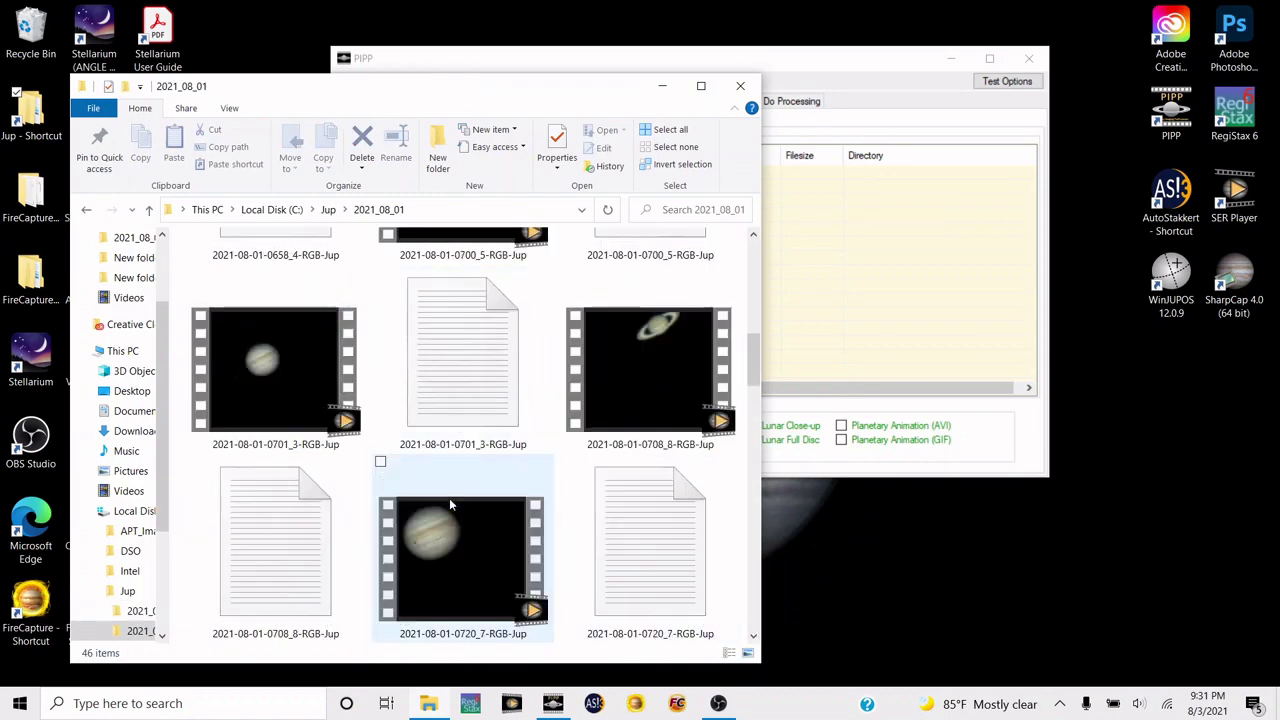
click(645, 397)
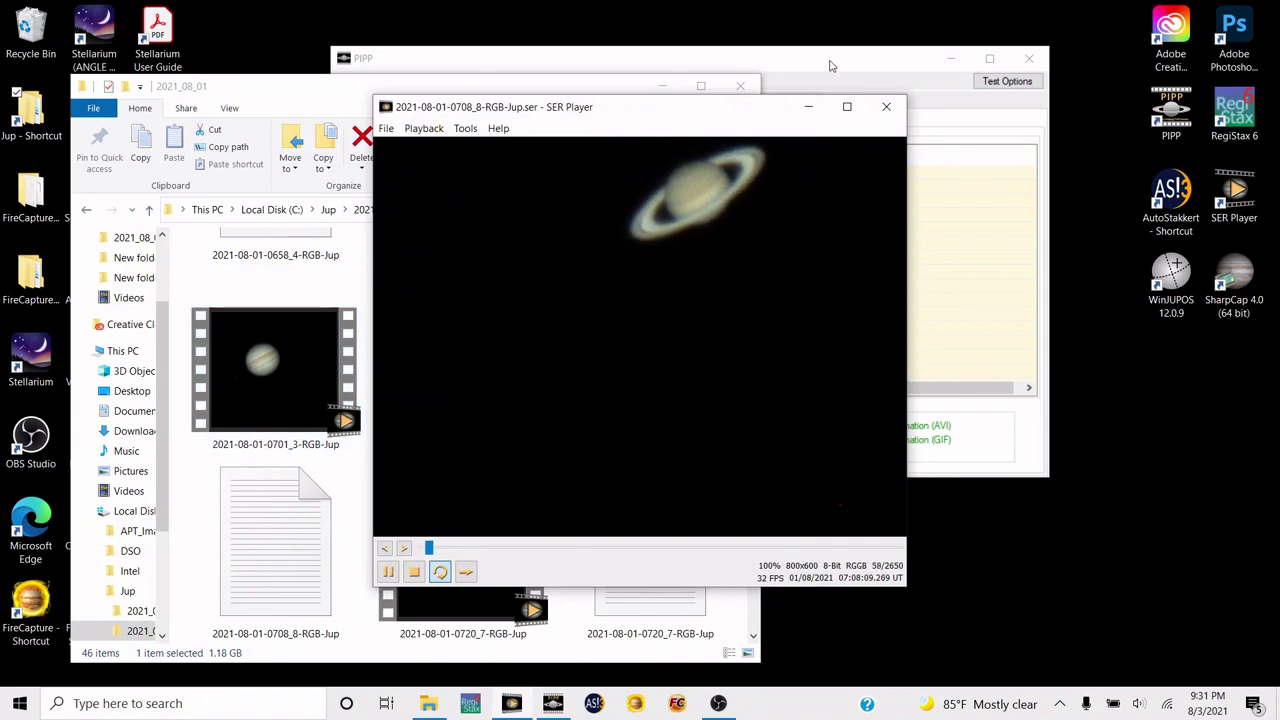
Watch the 0708 Saturn capture full-screen in SER Player, then close it
click(847, 106)
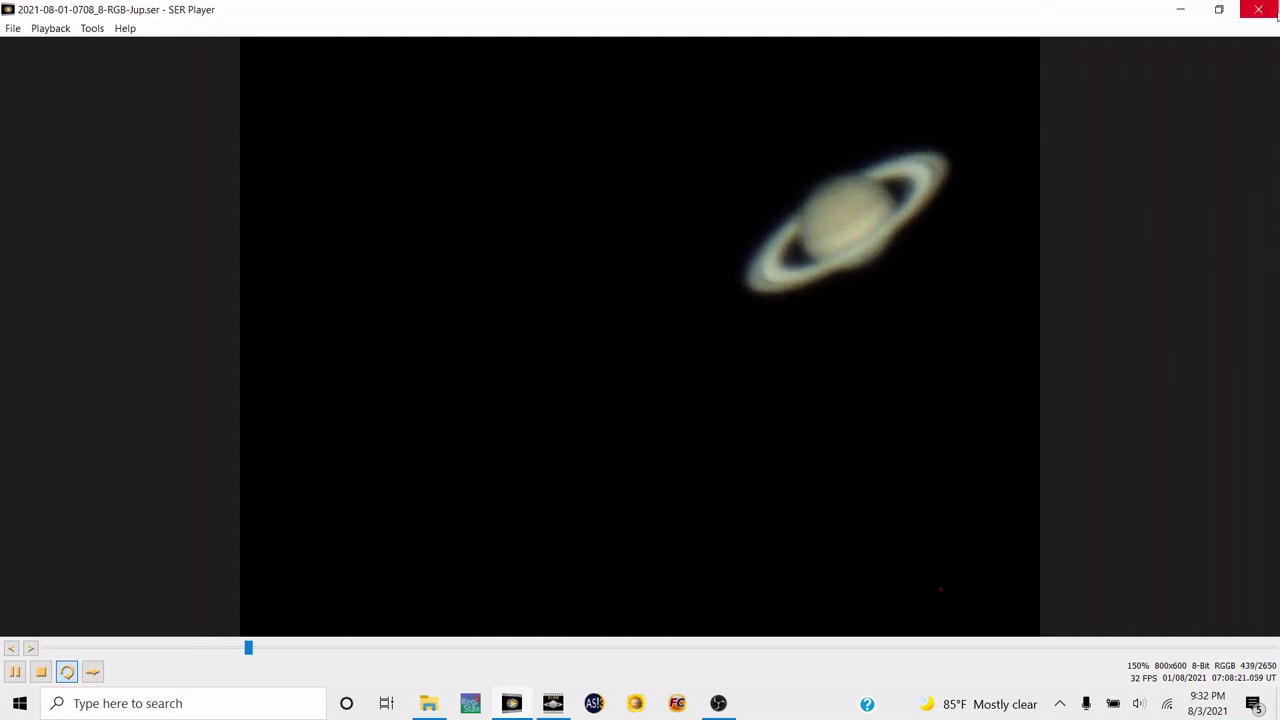
click(1276, 10)
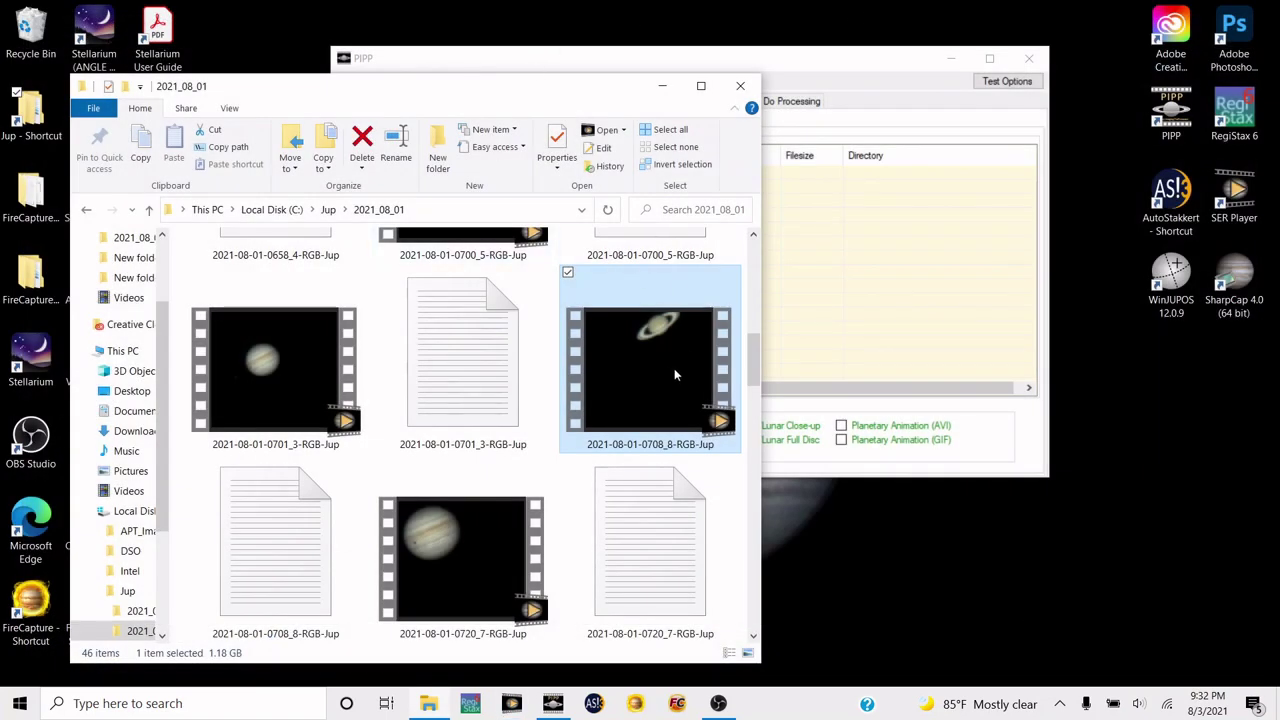
Drag the 0708 Saturn SER into PIPP's source files, answer the debayer prompt, and bring PIPP forward
drag(692, 352, 851, 222)
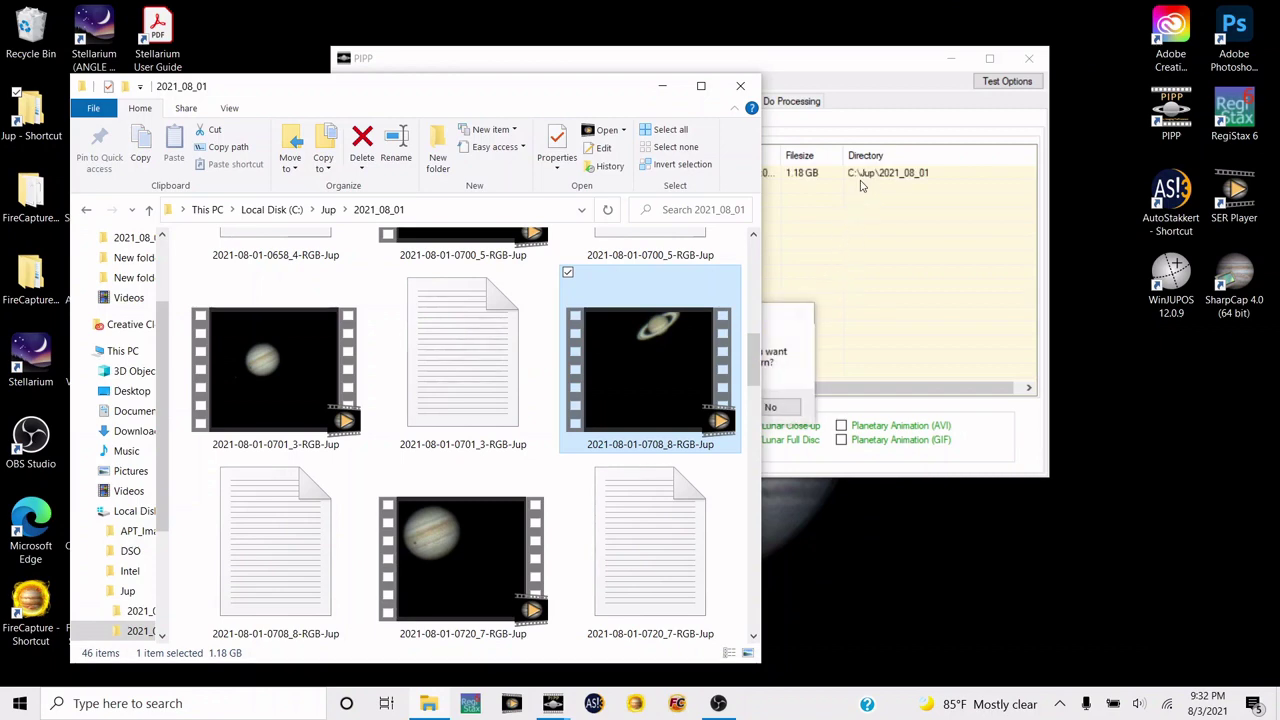
click(783, 332)
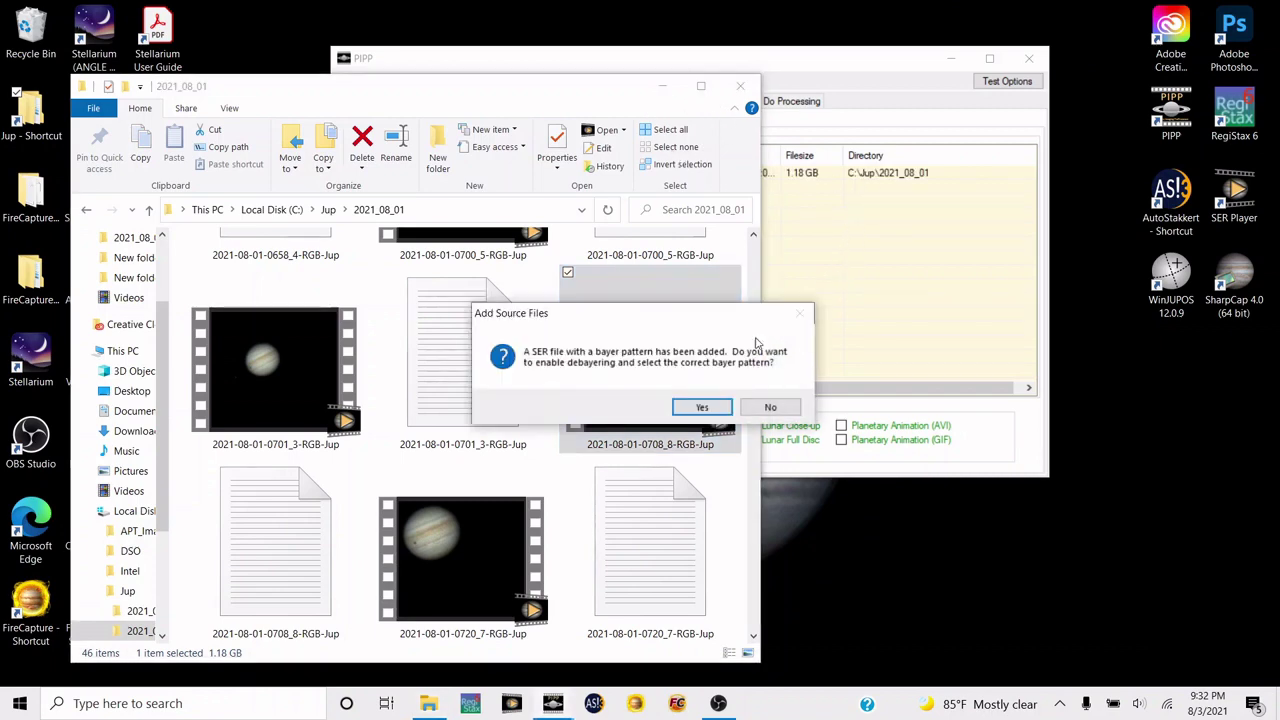
click(703, 407)
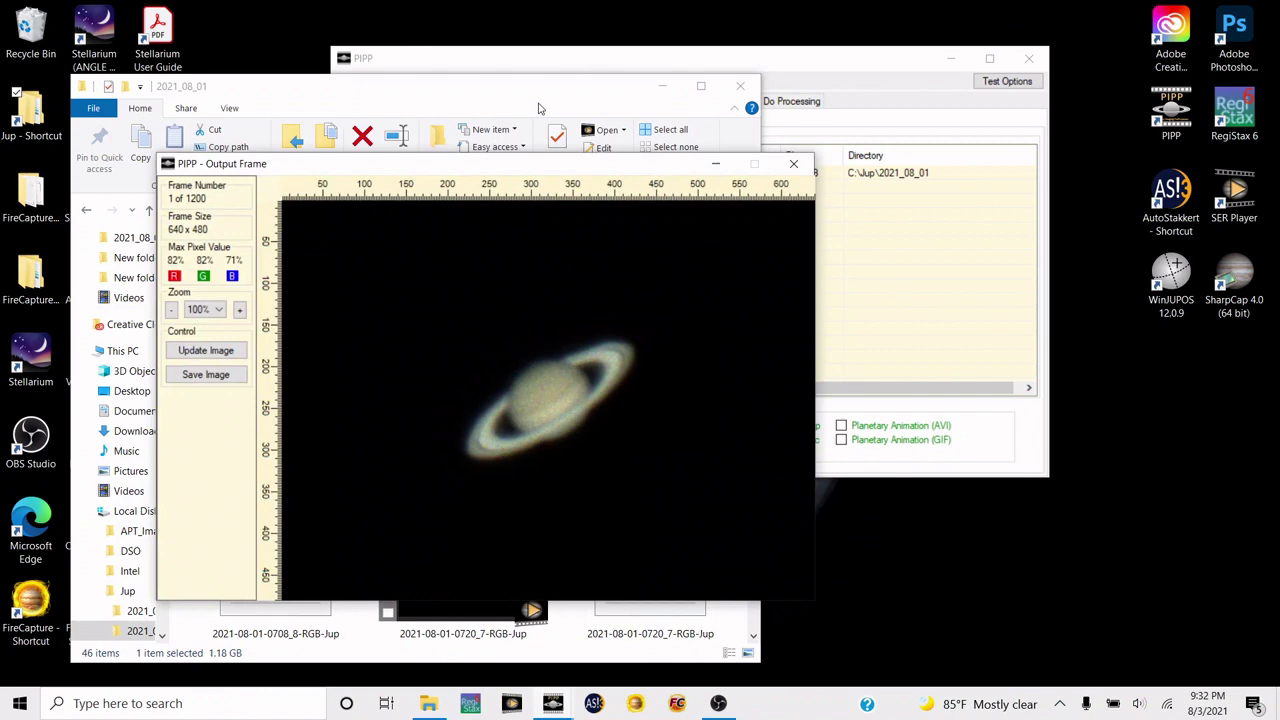
click(663, 88)
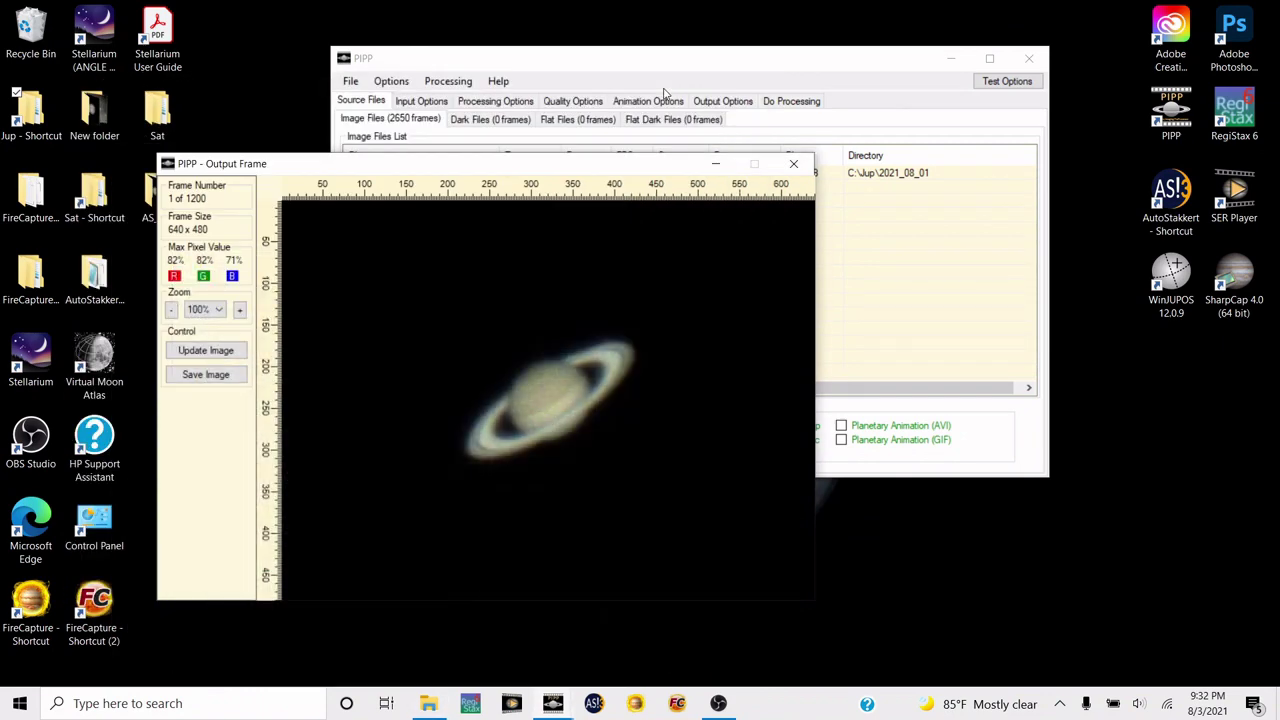
click(743, 68)
Run PIPP processing on the Saturn capture, keeping 1095 of 1200 frames in a 962 MB SER
click(786, 101)
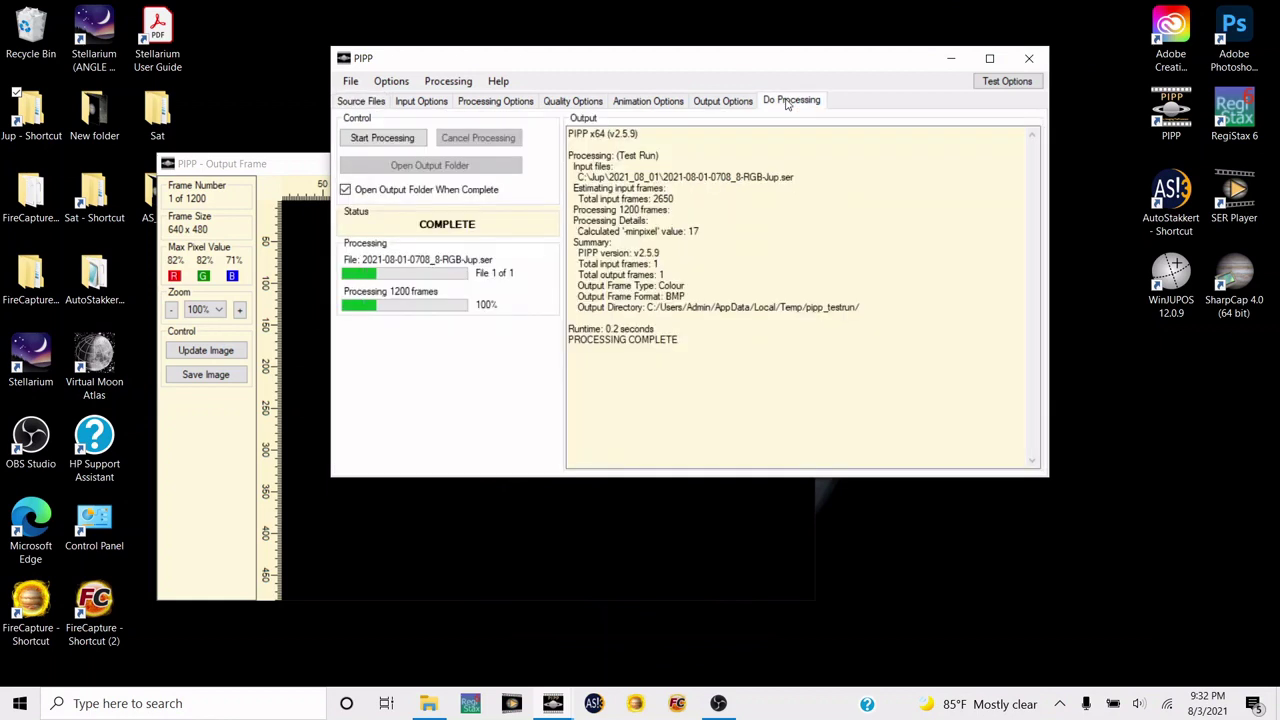
click(414, 139)
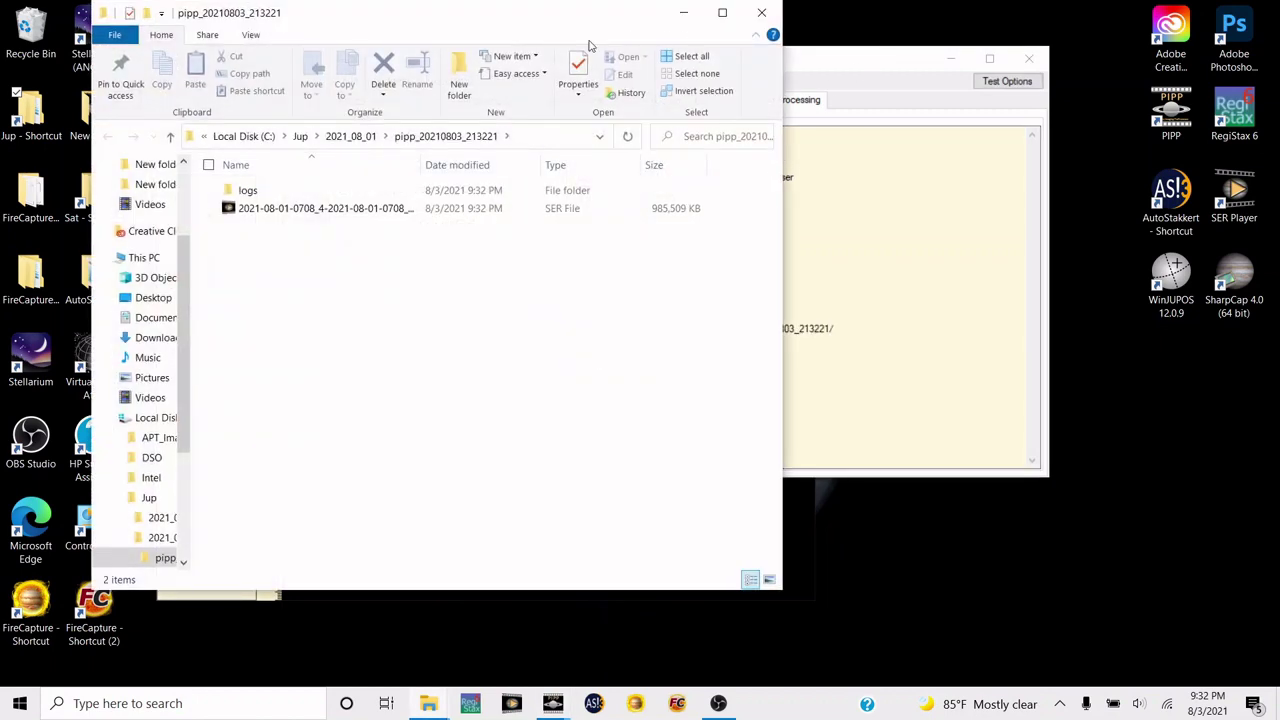
mouse_move(320, 208)
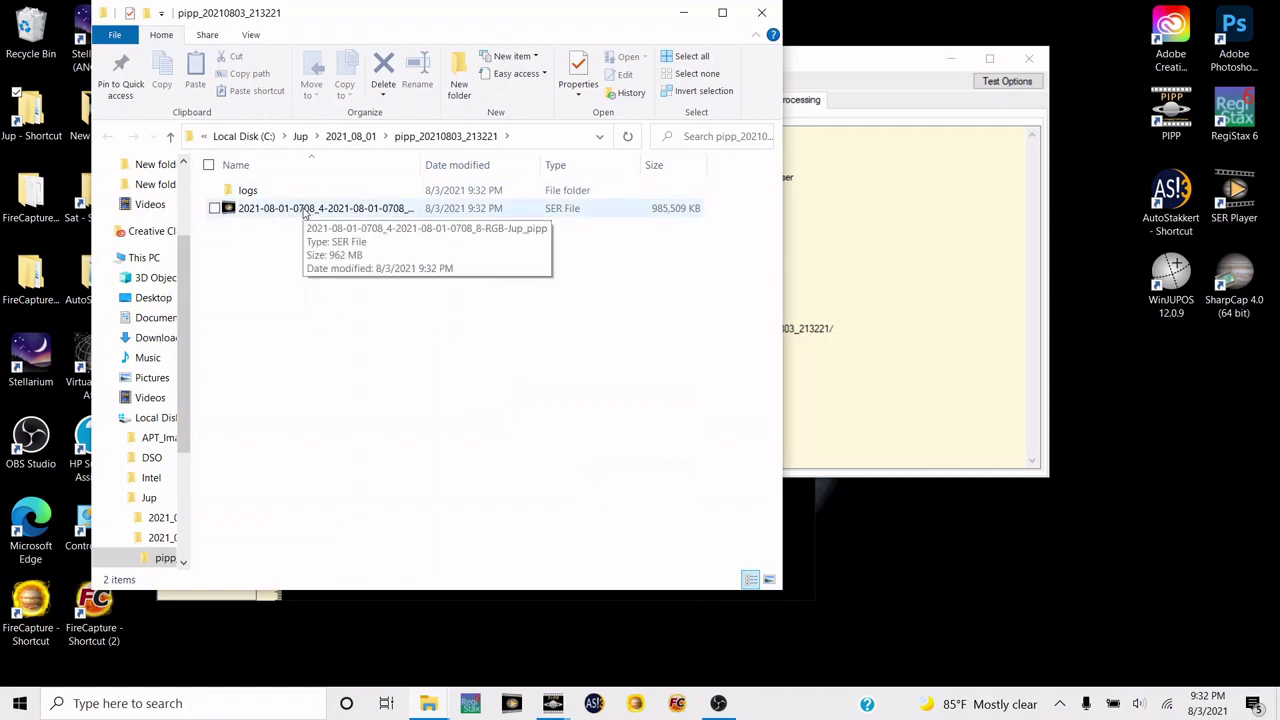
Play the processed 640x480 SER, then open the original 0708_8 capture from Jup > 2021_08_01
click(306, 210)
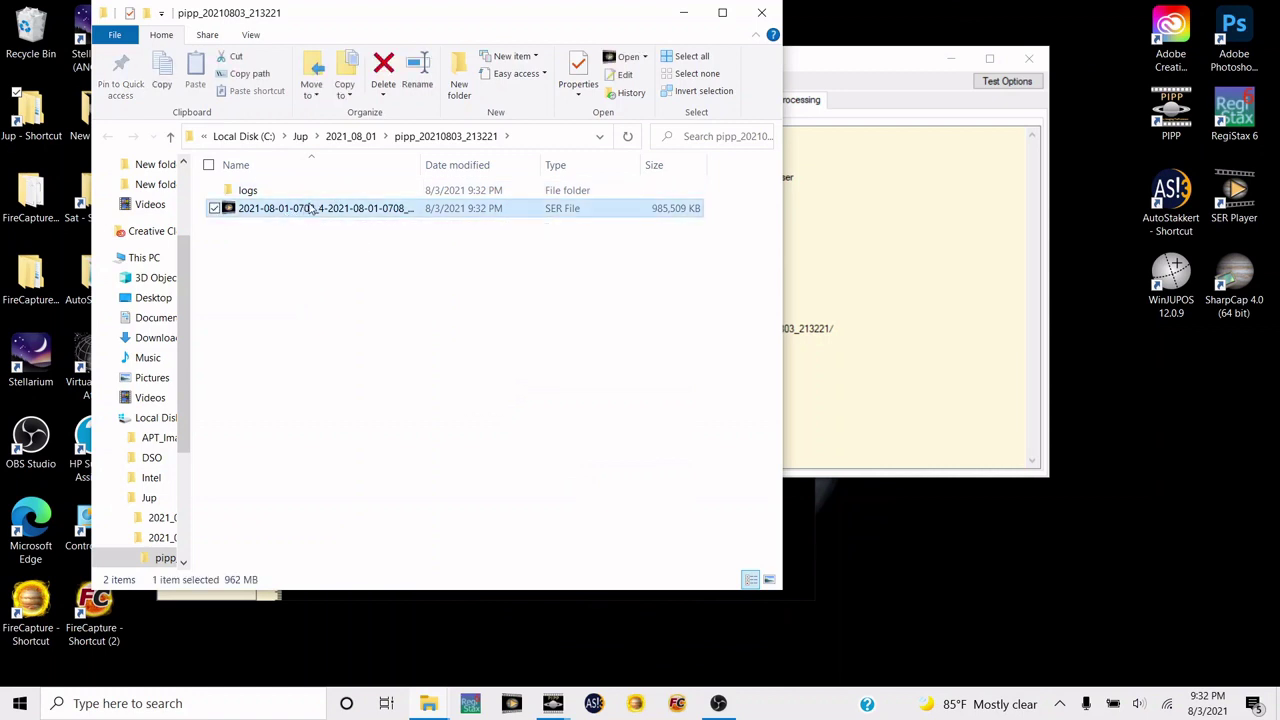
double_click(310, 208)
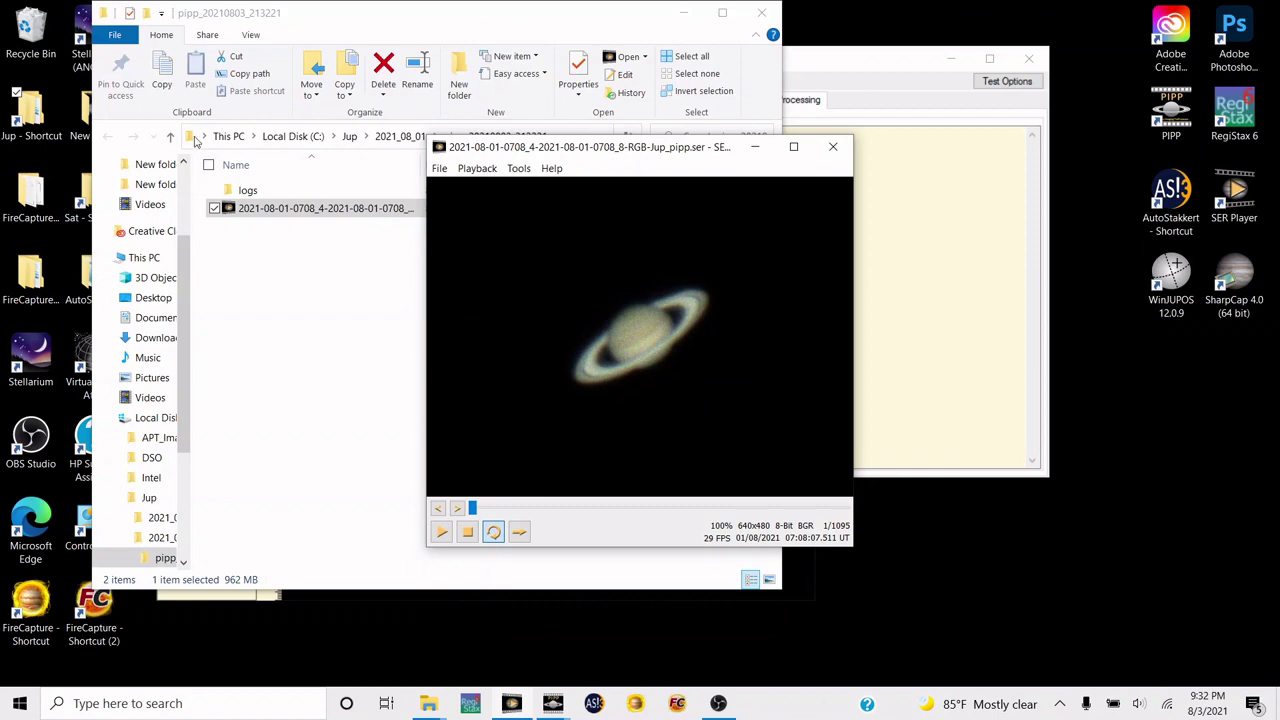
double_click(54, 145)
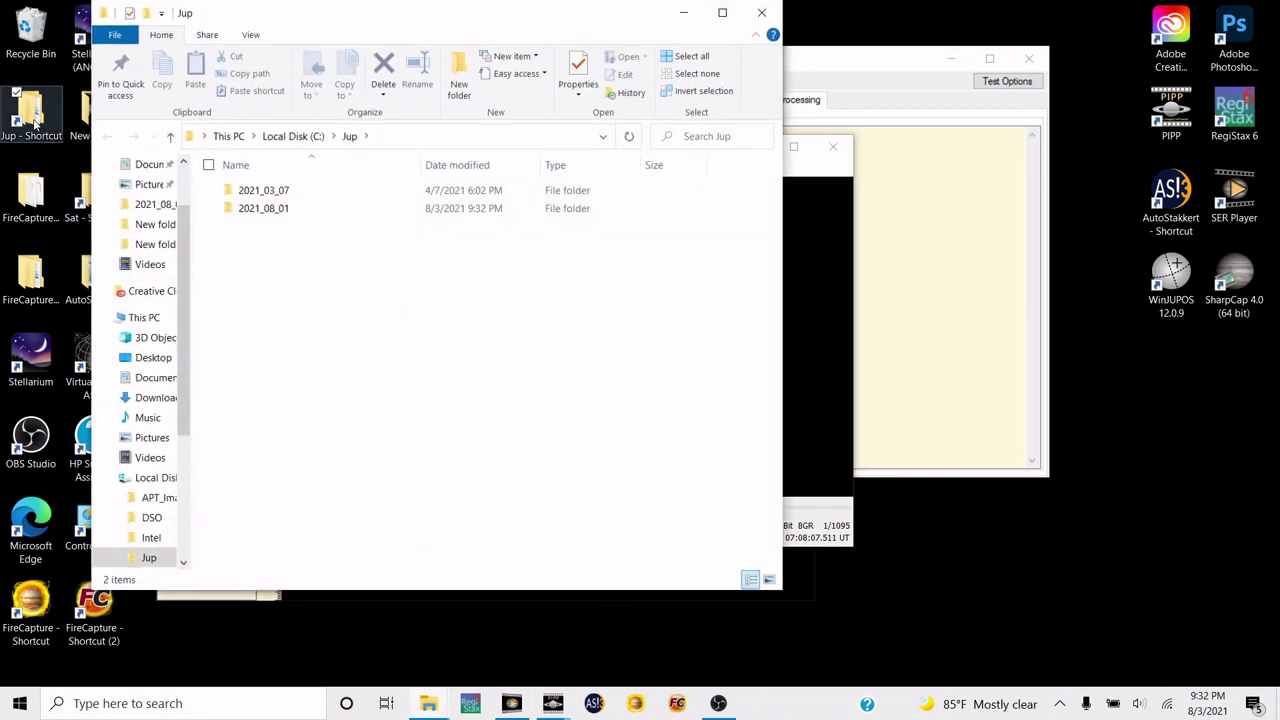
double_click(266, 210)
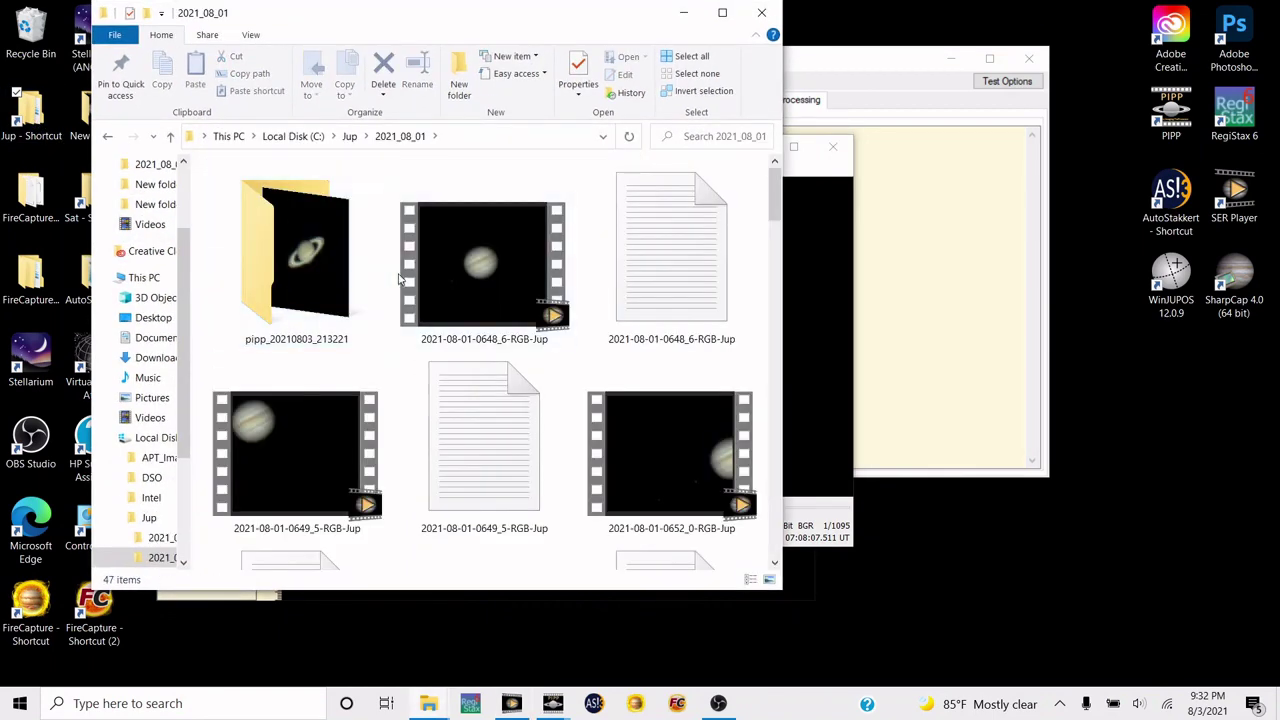
scroll(522, 283, down, 3)
scroll(268, 265, up, 3)
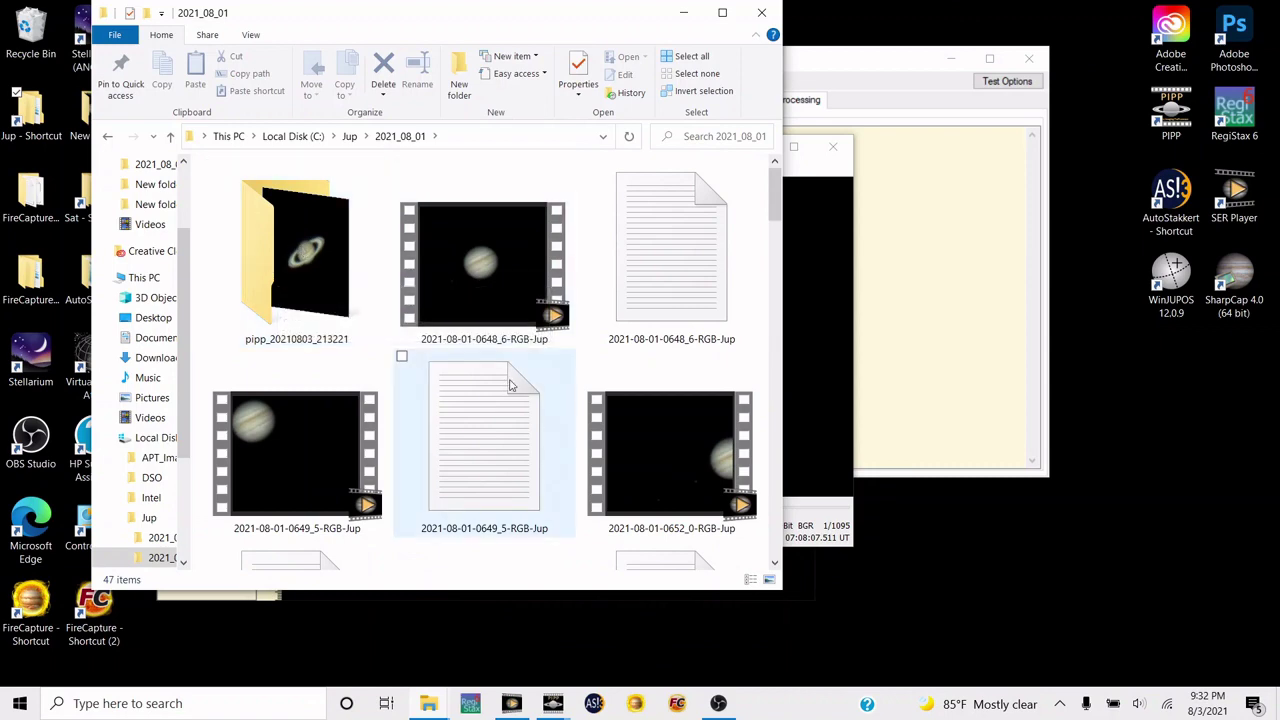
scroll(548, 372, down, 3)
scroll(548, 372, down, 4)
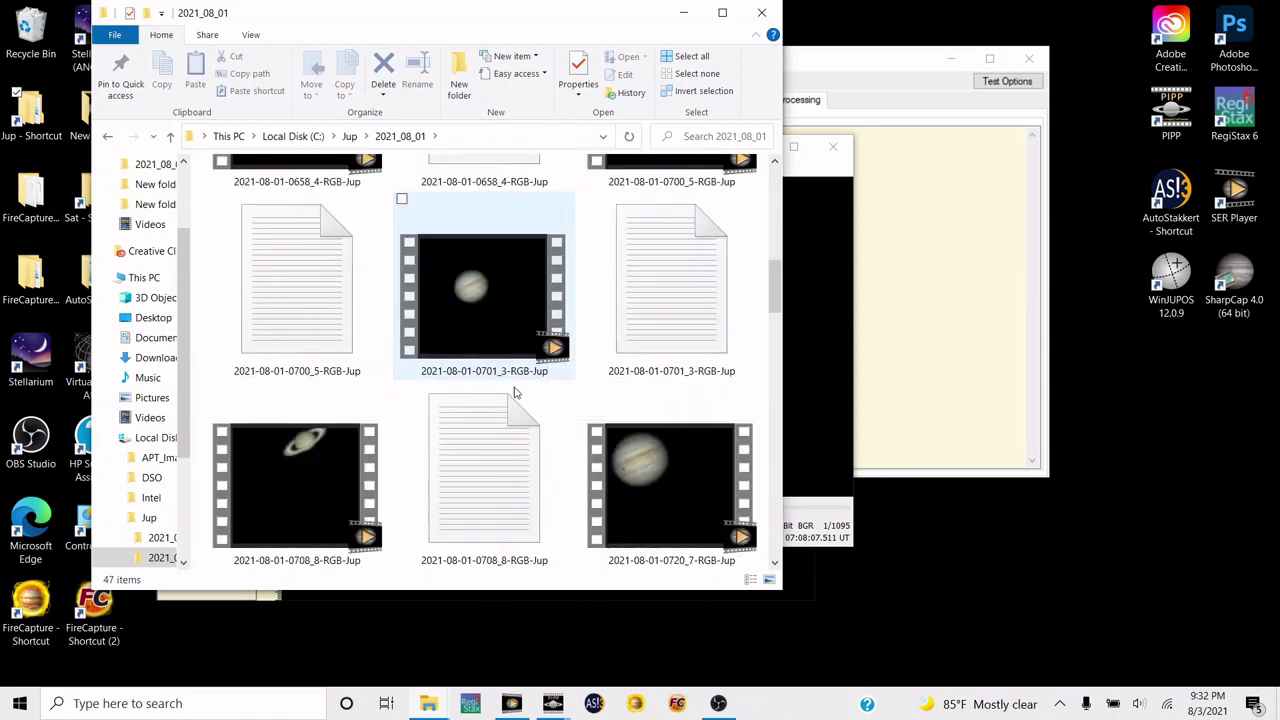
click(340, 507)
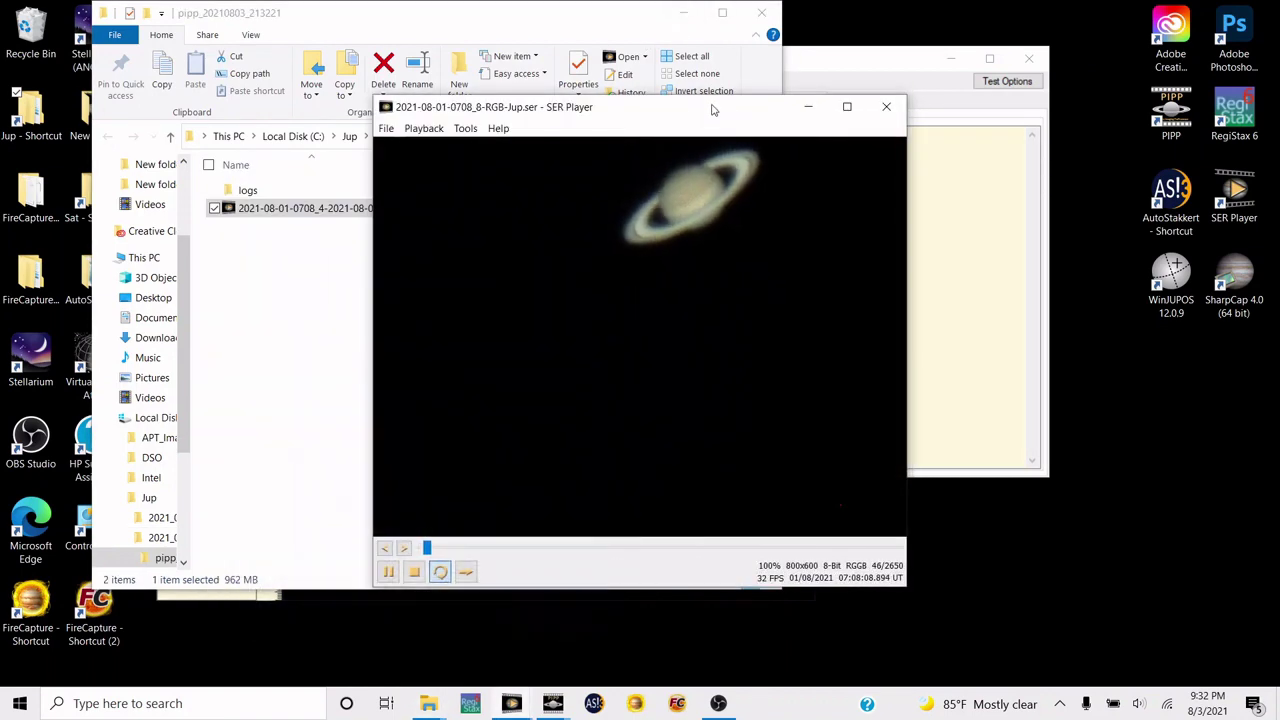
Place the original player left and the processed player right, then play both together
mouse_move(711, 107)
mouse_down()
mouse_move(580, 131)
mouse_move(383, 126)
mouse_up()
mouse_move(693, 149)
mouse_down()
mouse_move(946, 137)
mouse_move(882, 117)
mouse_up()
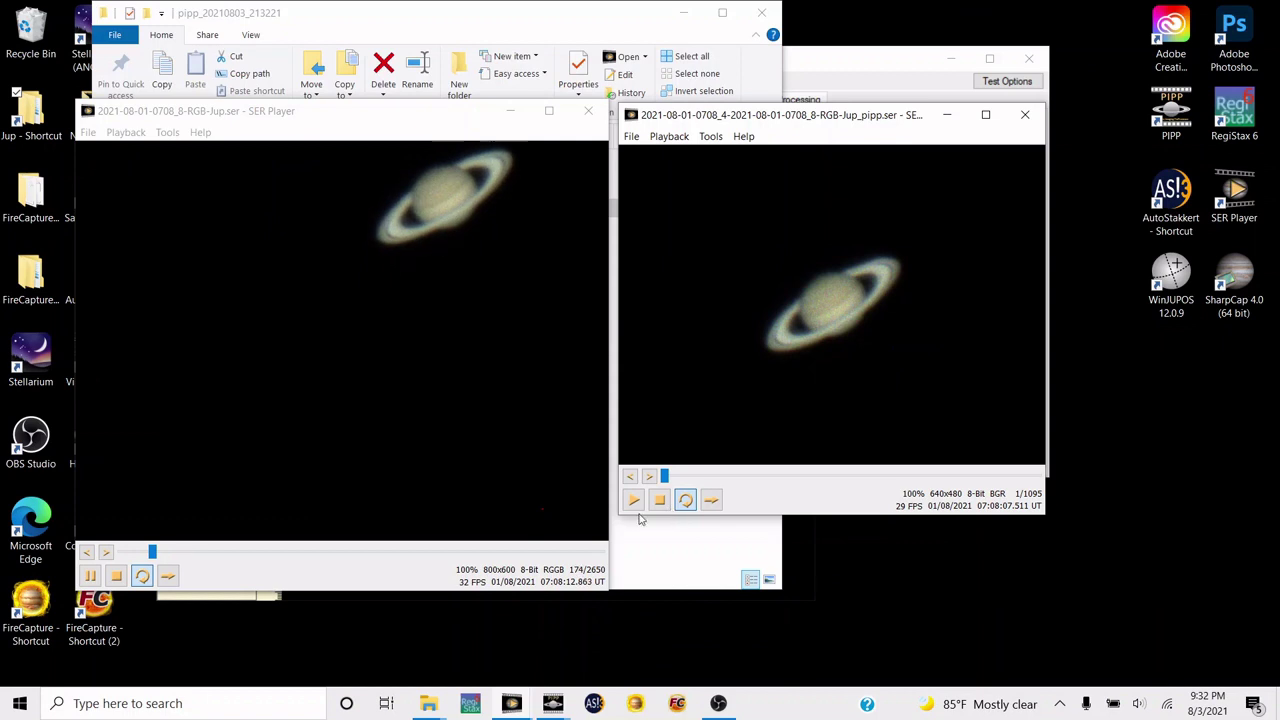
click(115, 577)
click(90, 577)
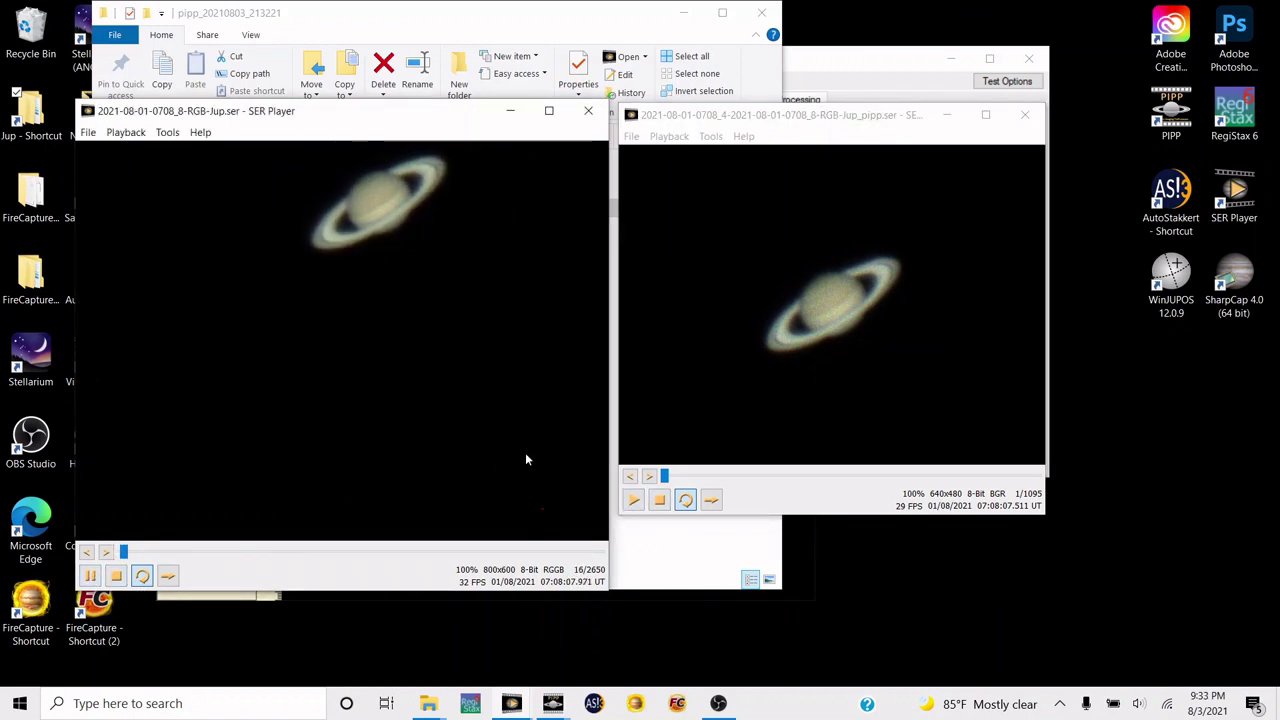
click(633, 501)
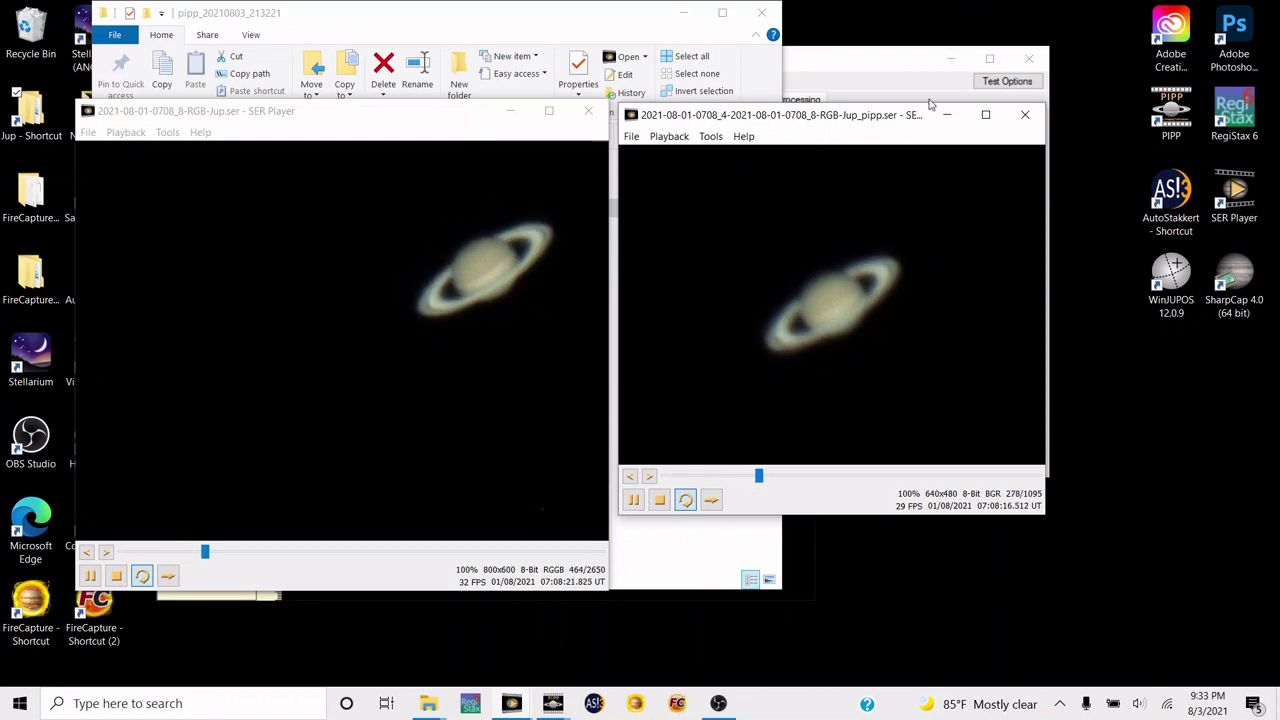
Close both SER Player windows, the file browser and PIPP
click(1025, 116)
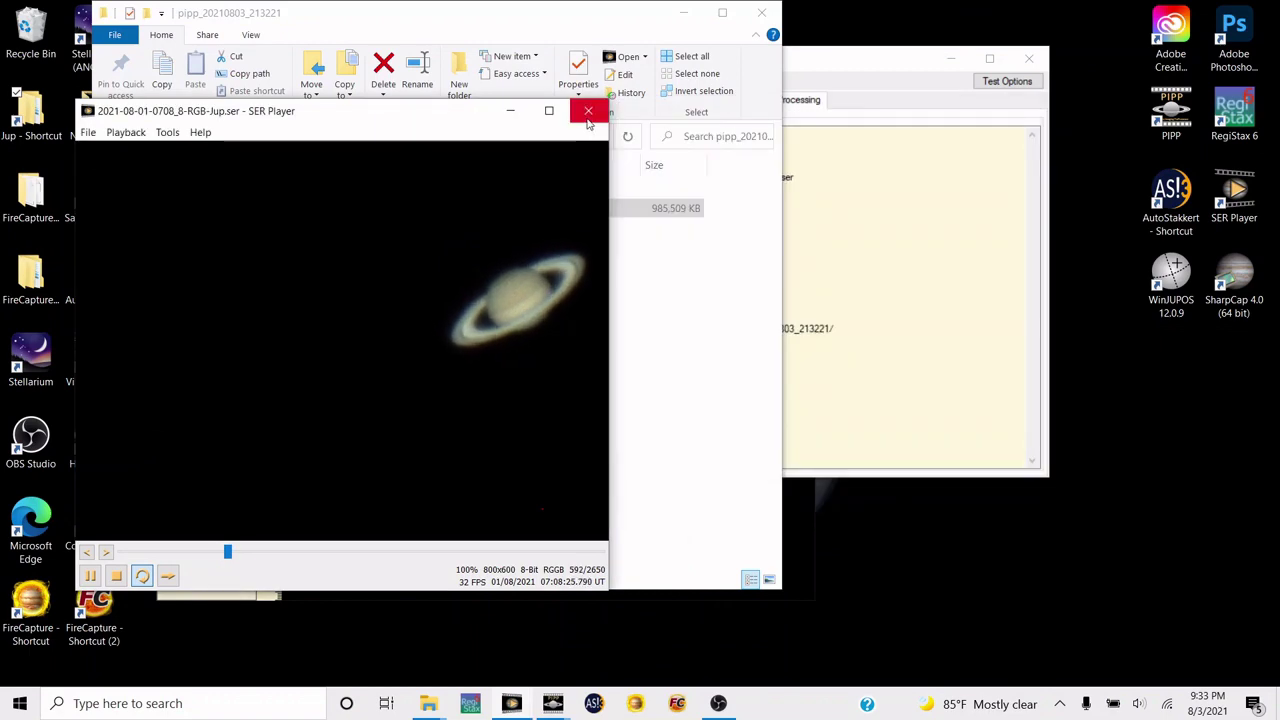
click(588, 110)
click(762, 12)
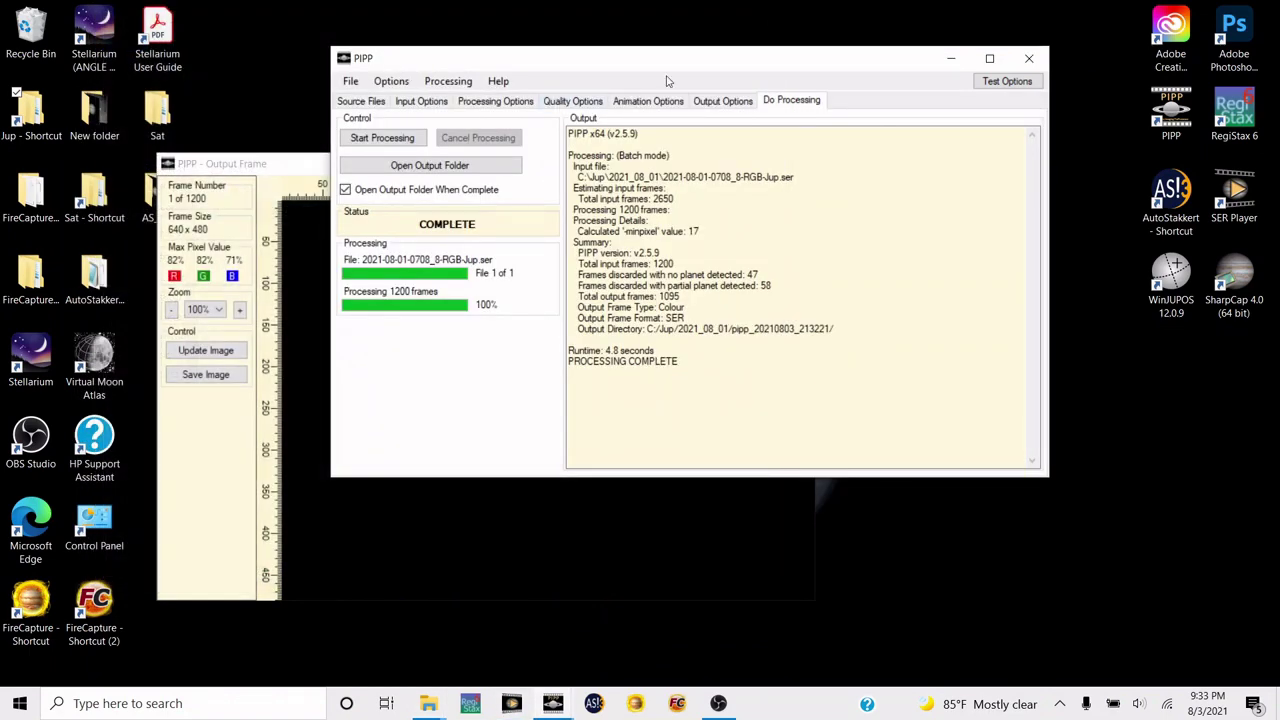